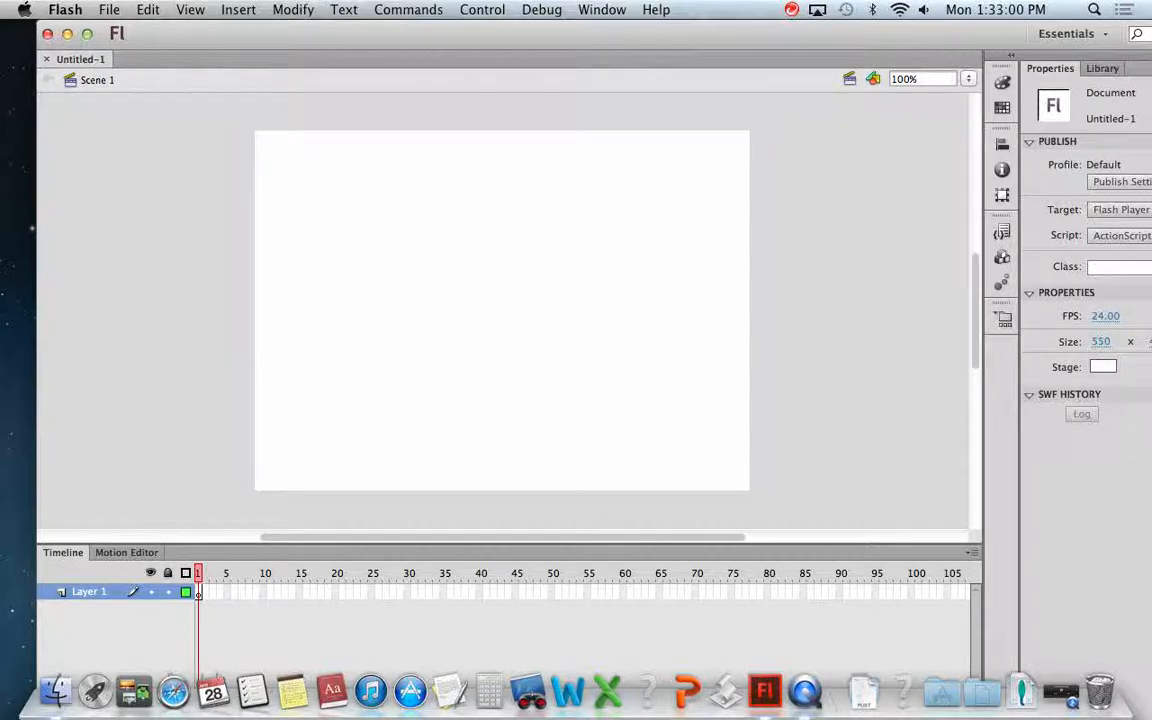
Step: Import the jellyMan.ai artwork from Downloads to the stage, keeping all its layers and the default import options
left_click(109, 9)
mouse_move(168, 258)
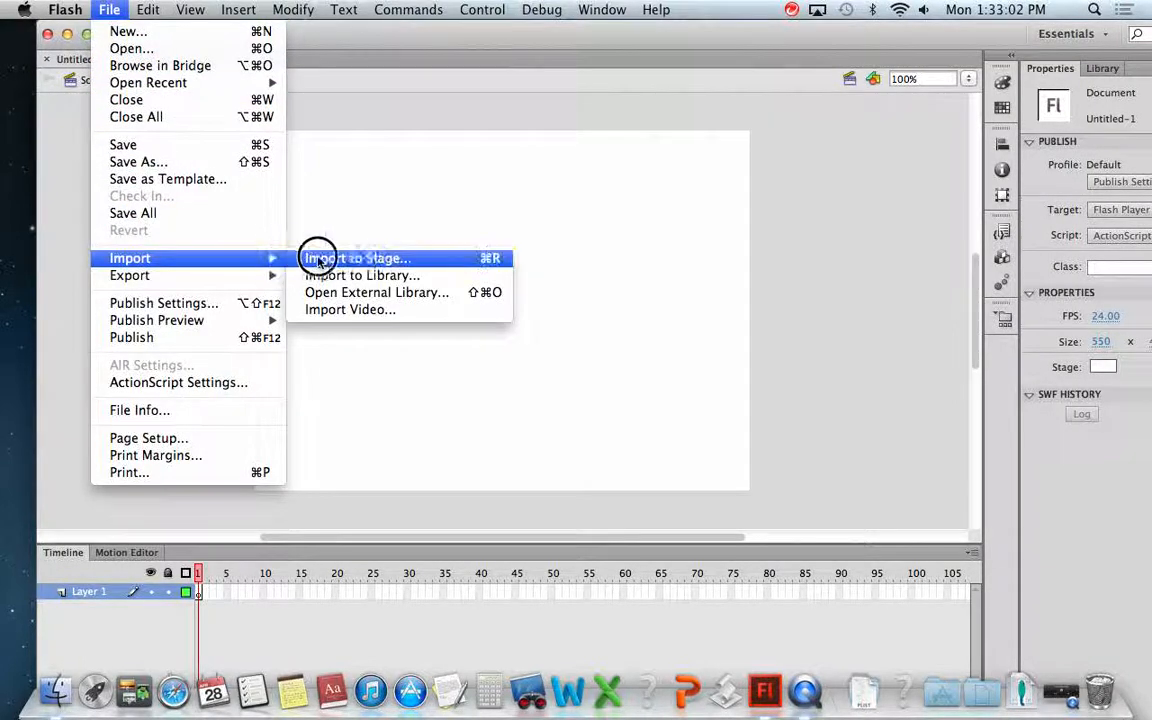
left_click(357, 258)
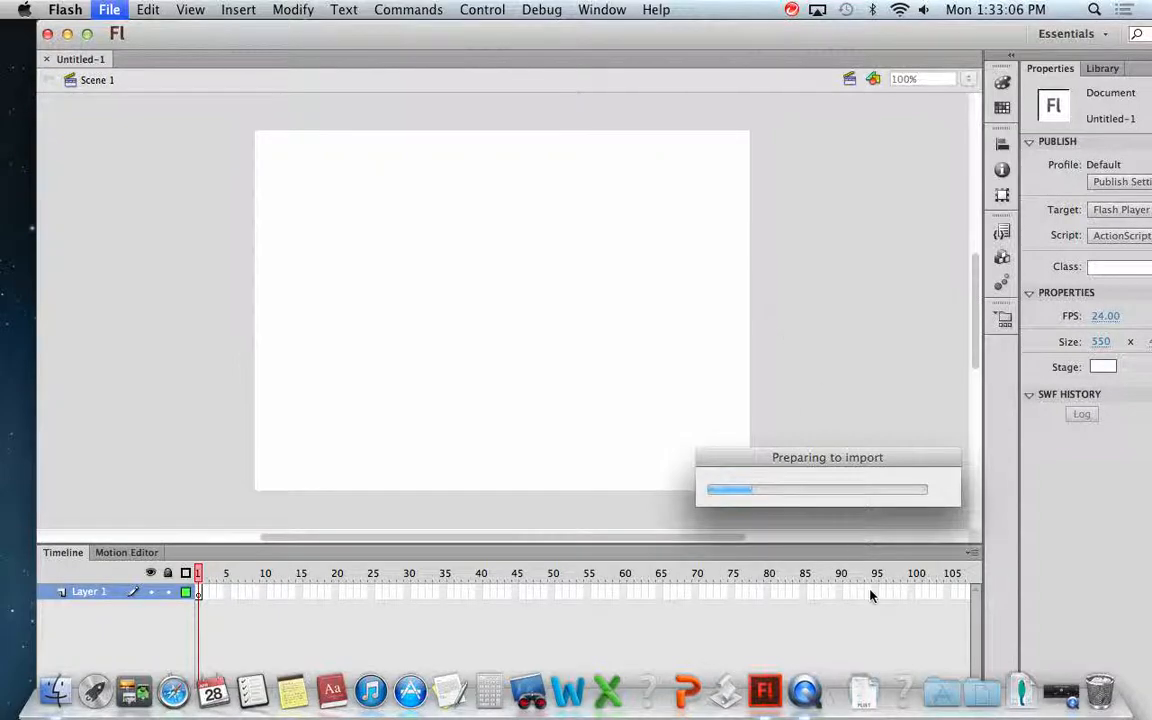
left_click(1022, 692)
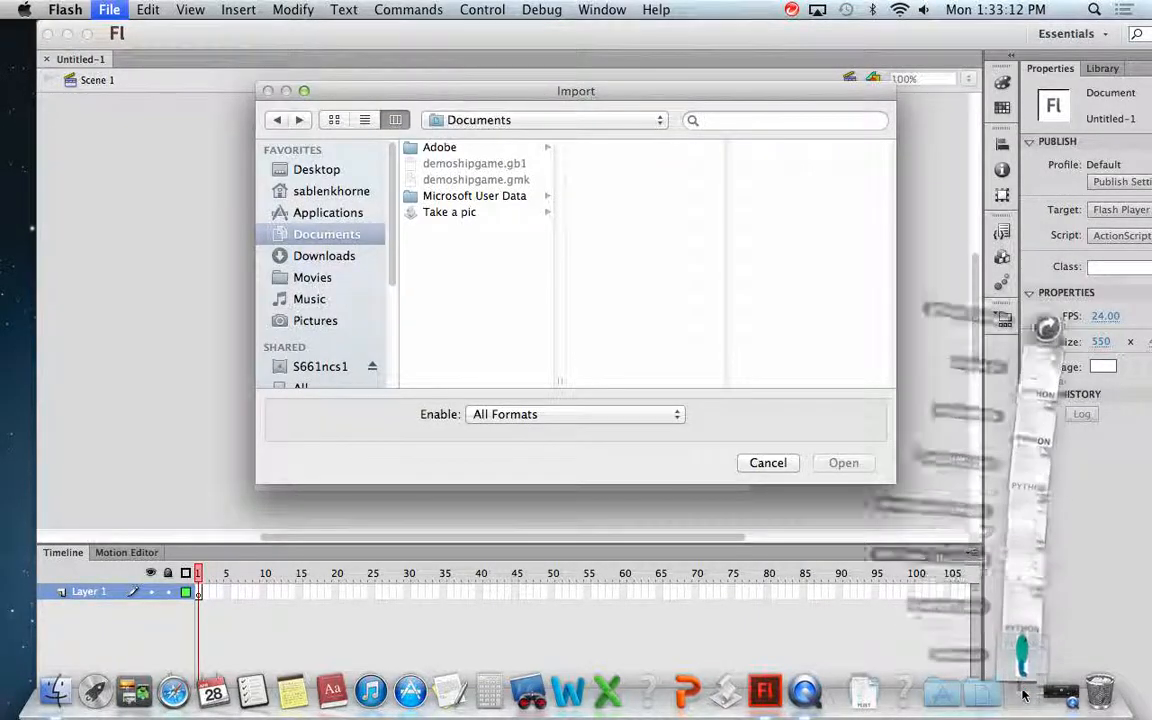
left_click_drag(1022, 652, 490, 313)
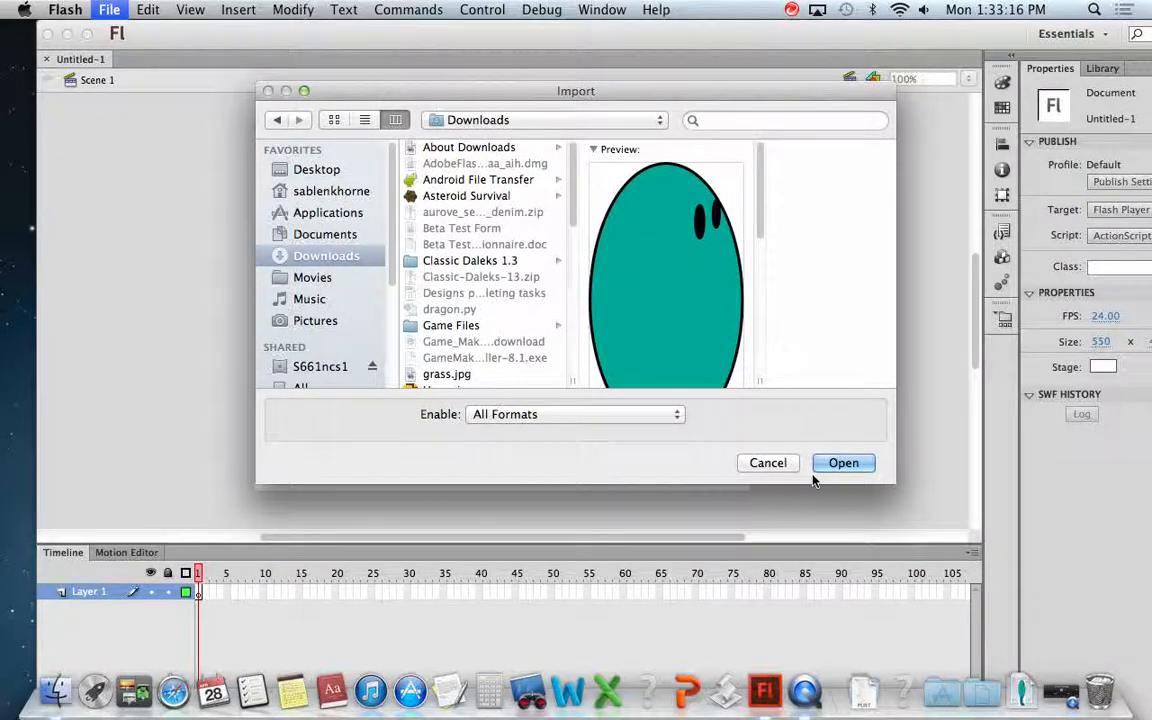
left_click(853, 470)
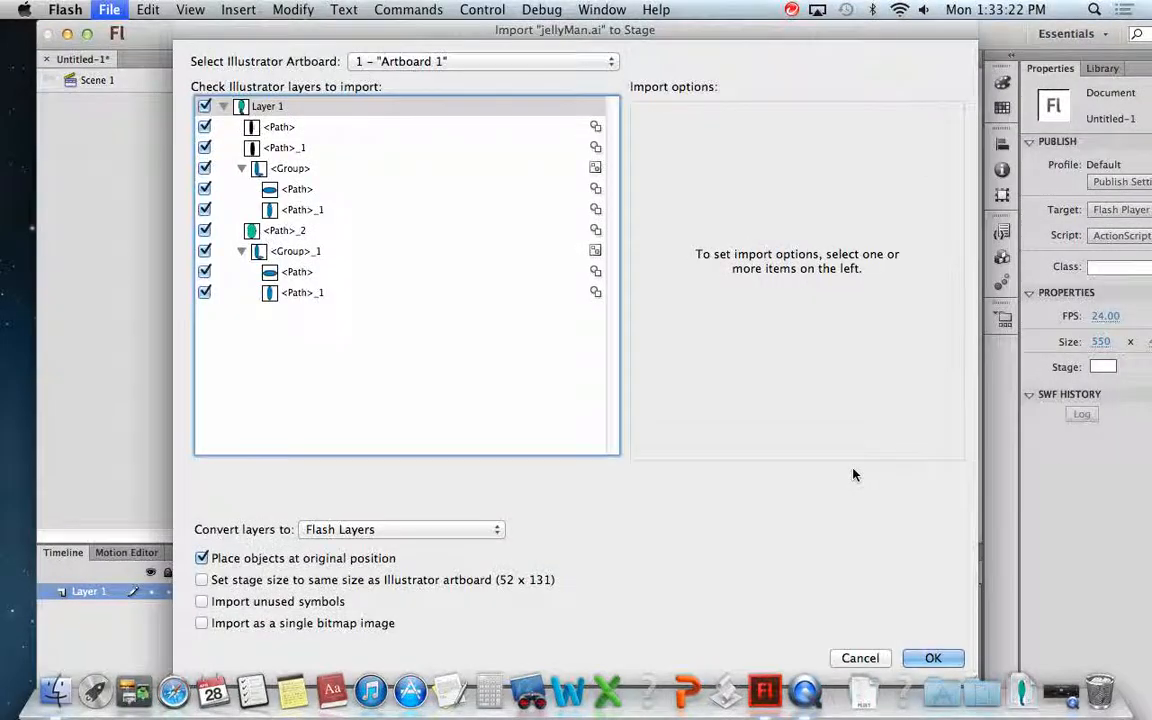
left_click(932, 658)
left_click(87, 33)
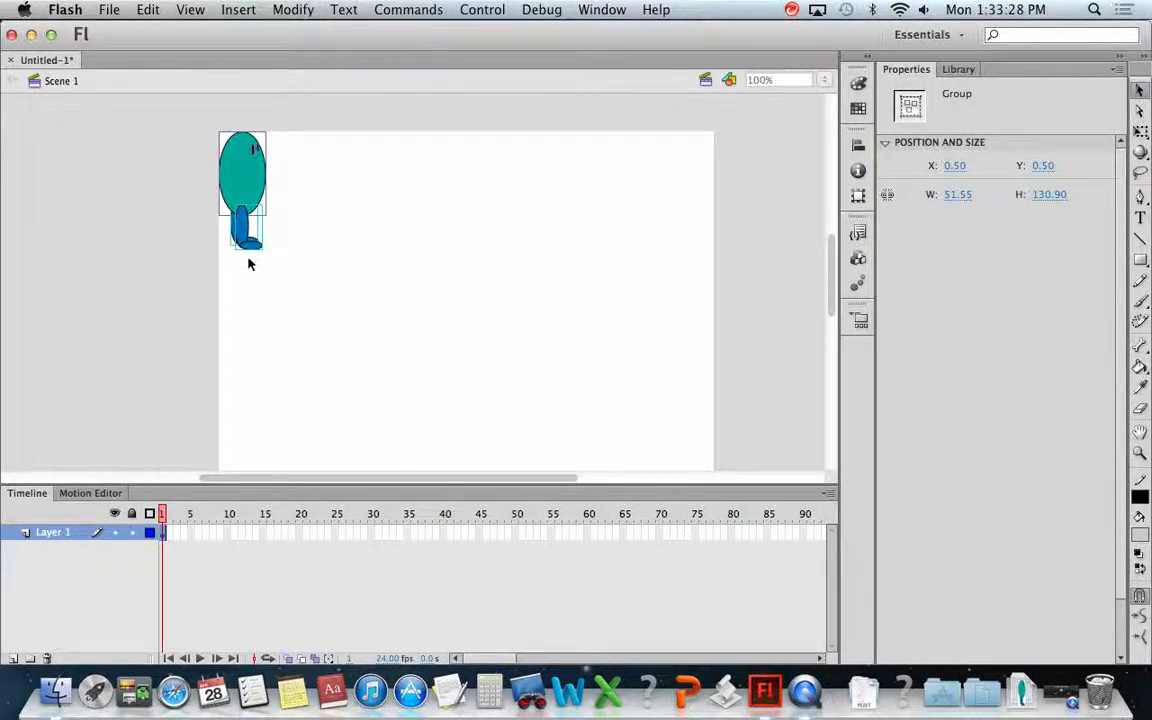
Step: Select the whole imported character and check its width and height against the stage size
left_click(303, 239)
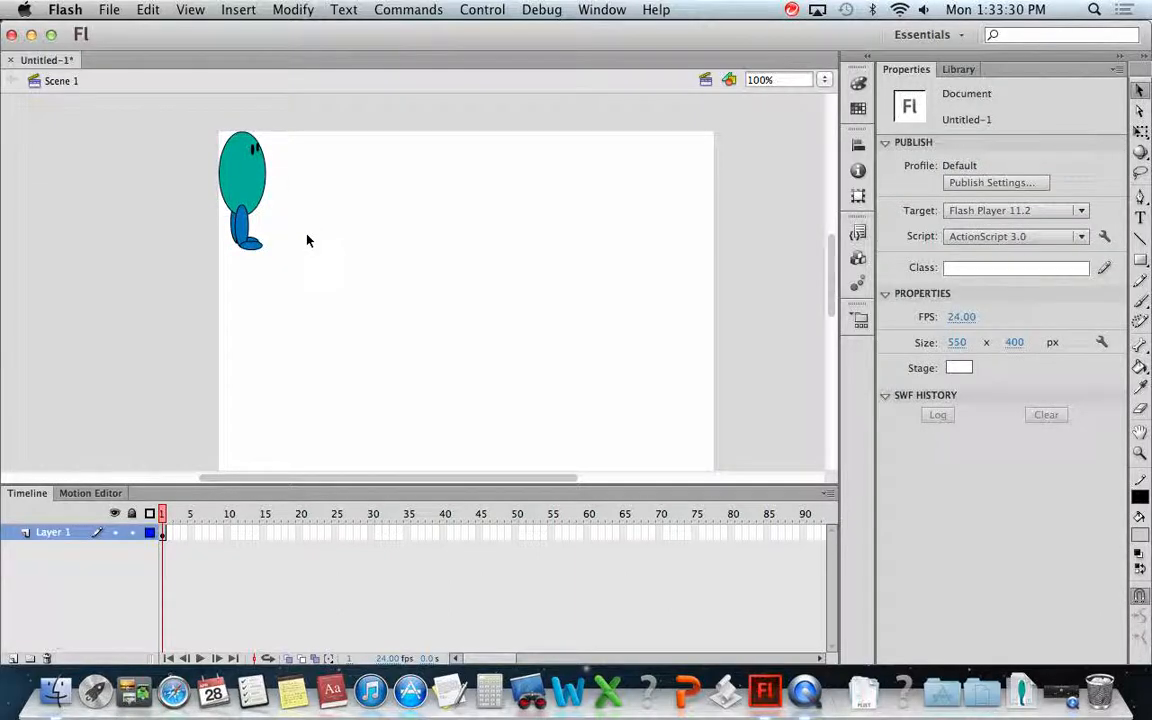
left_click_drag(321, 265, 183, 100)
left_click(430, 177)
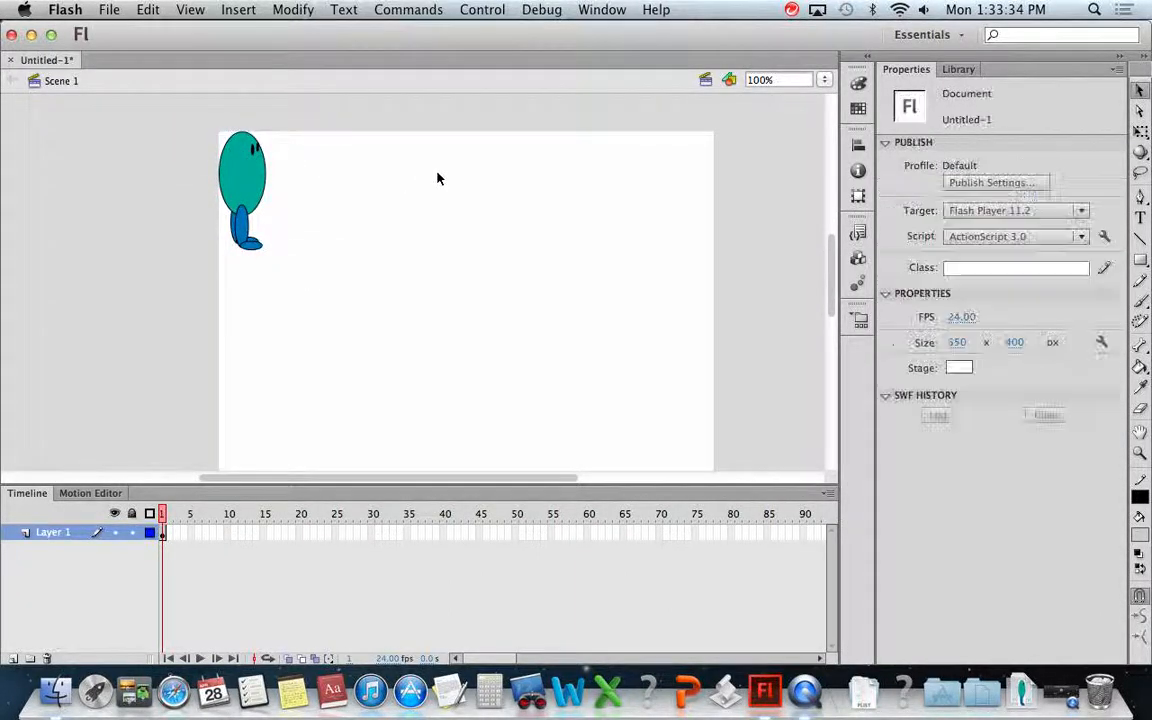
left_click_drag(343, 260, 183, 100)
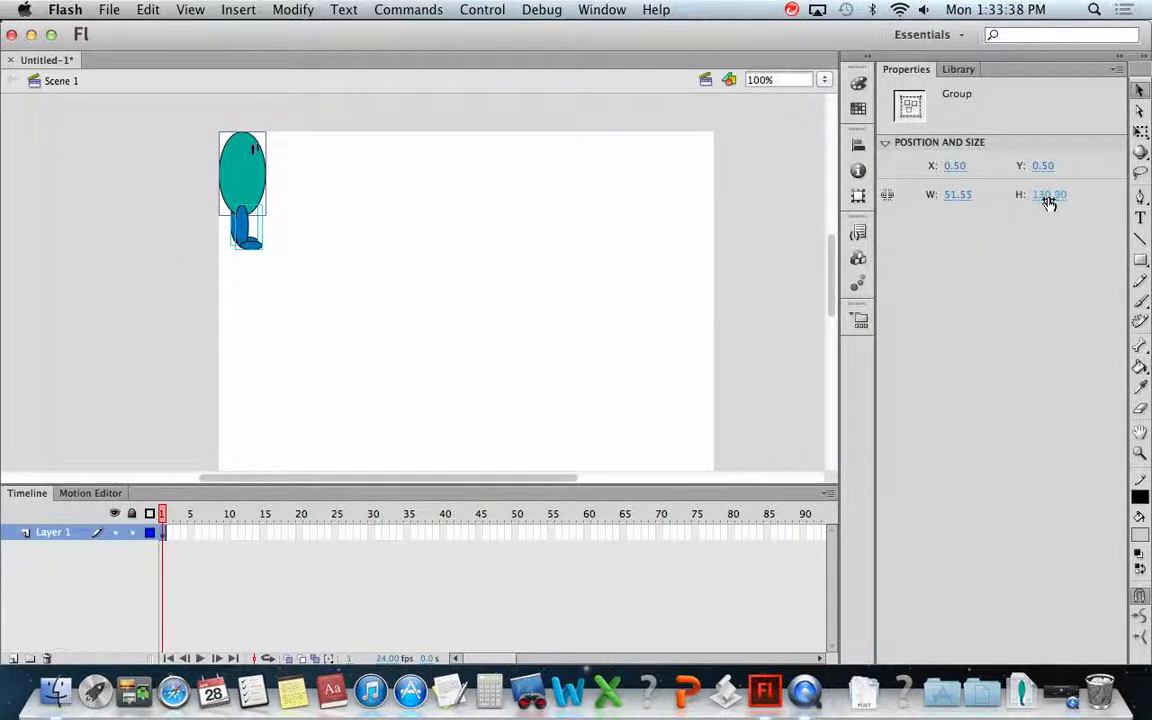
Step: Set the document's stage size to 120 x 150 px
left_click(448, 187)
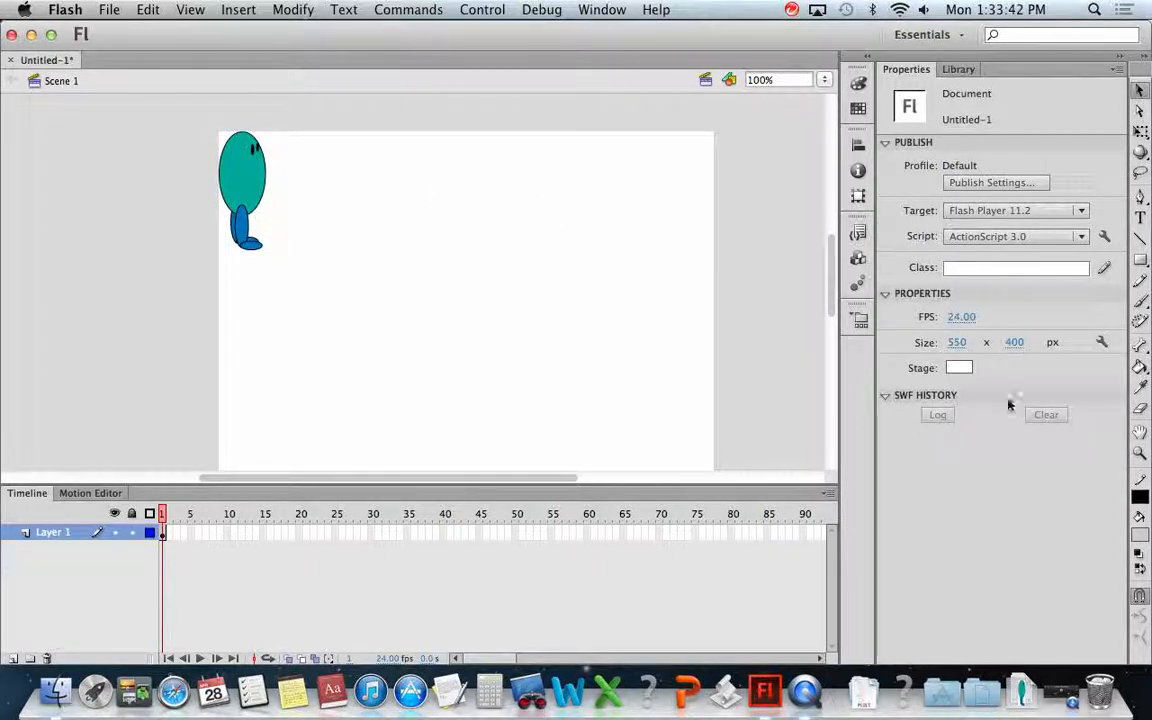
left_click(960, 342)
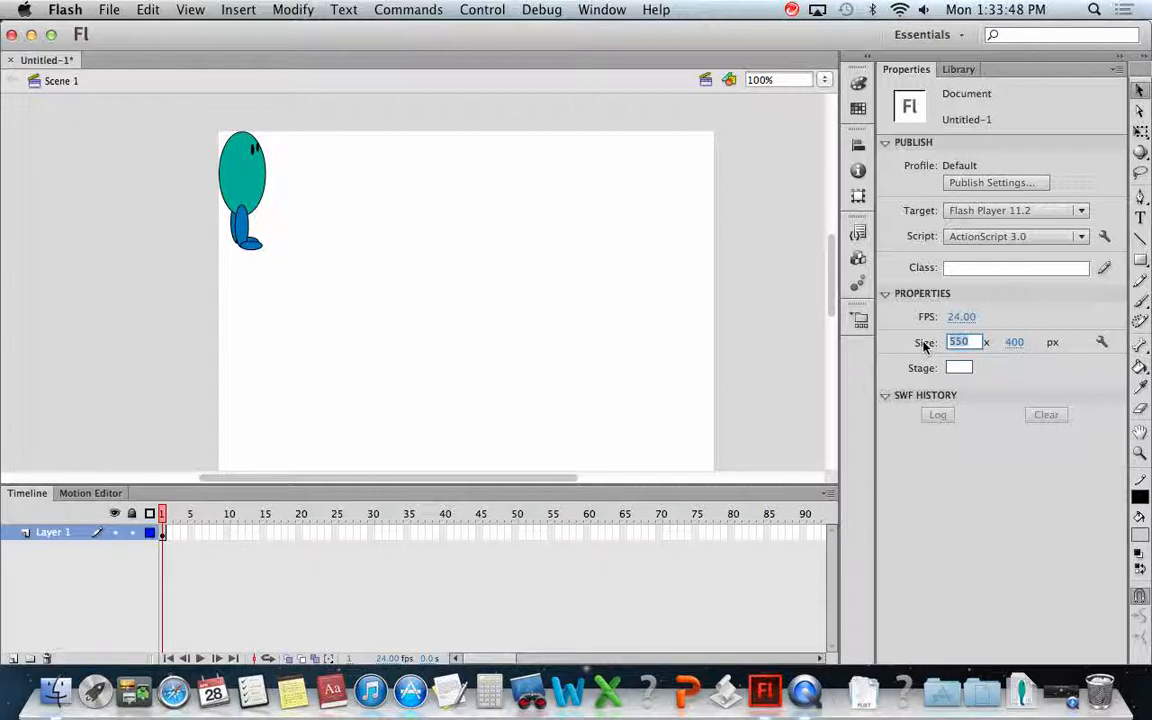
type("120")
key("Tab")
type("150")
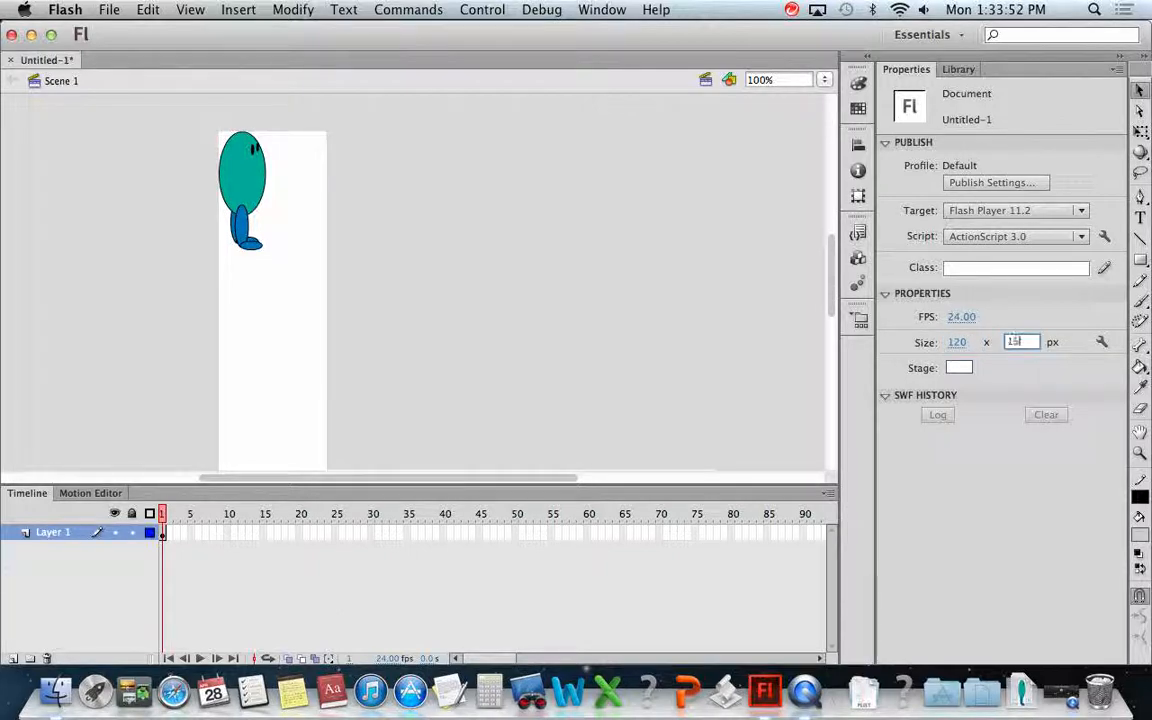
key("Return")
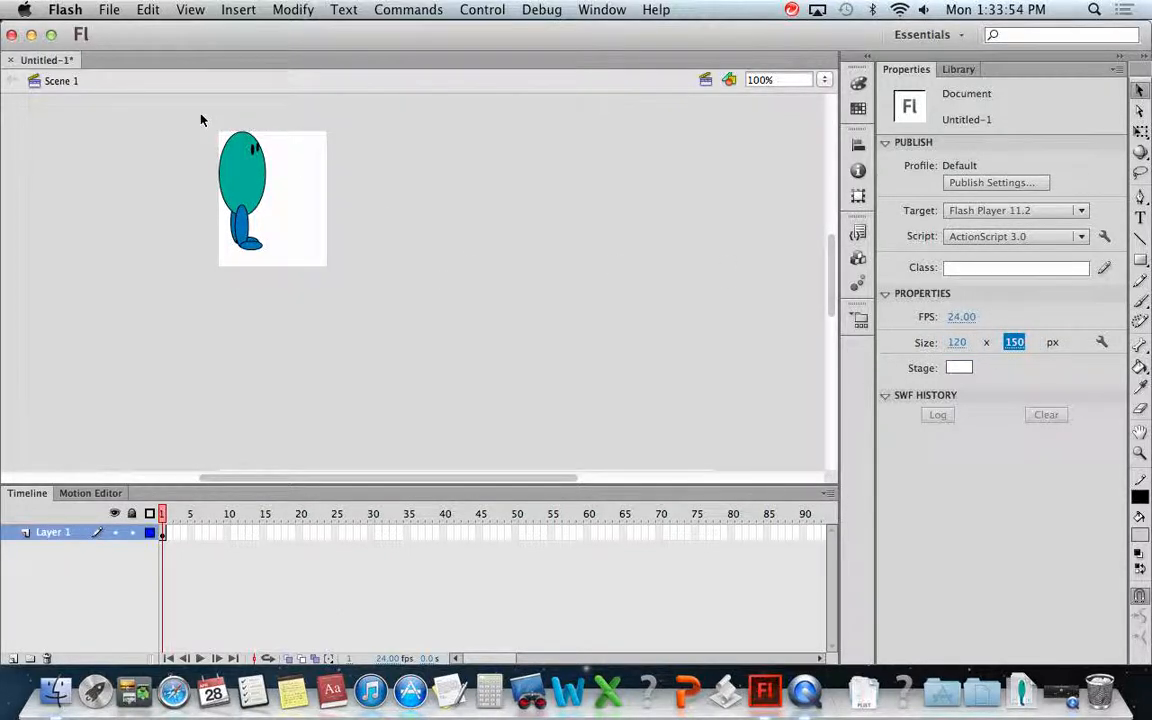
Step: Move the whole character to the middle of the stage, at about X 33.5, Y 10.5
left_click_drag(198, 120, 324, 278)
left_click_drag(223, 168, 267, 180)
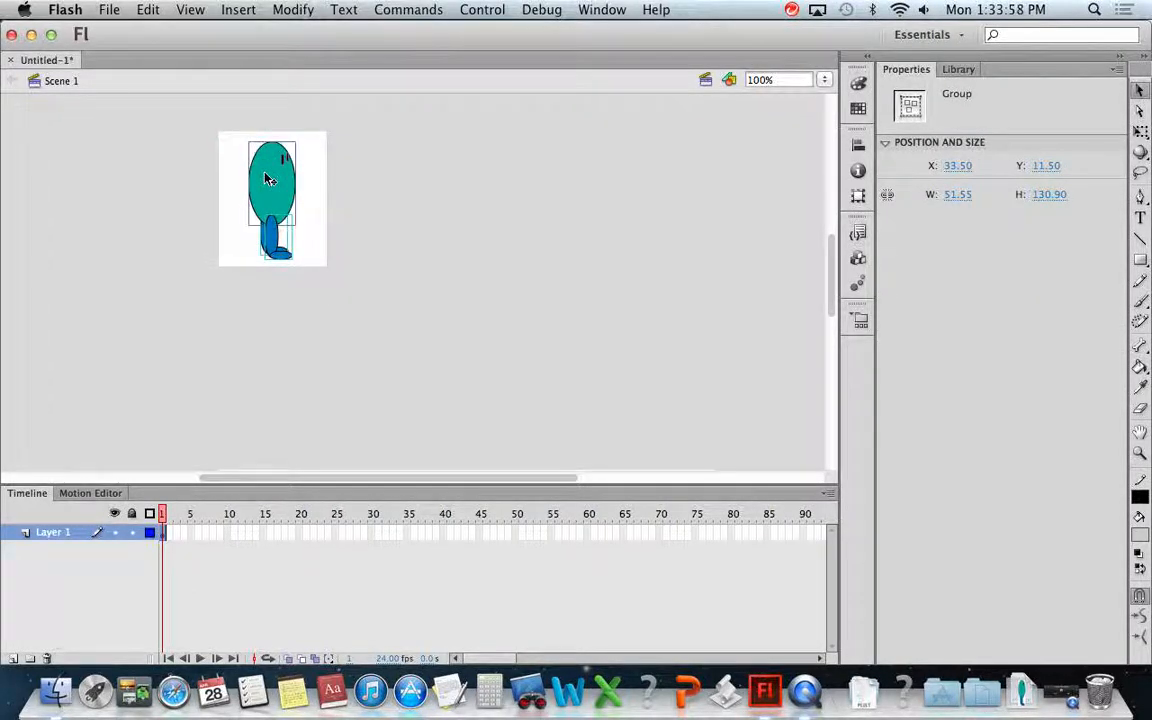
left_click(402, 234)
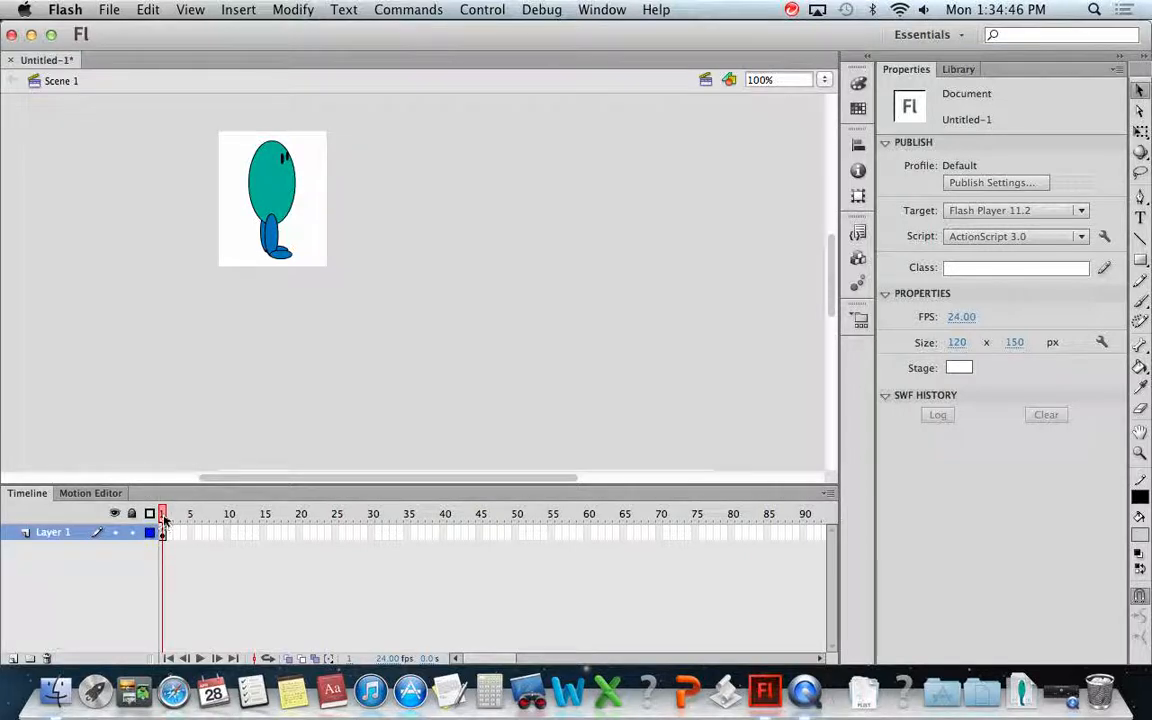
Step: Inspect the front leg and the body as separate objects, entering the body's drawing object and returning to the scene
left_click(271, 236)
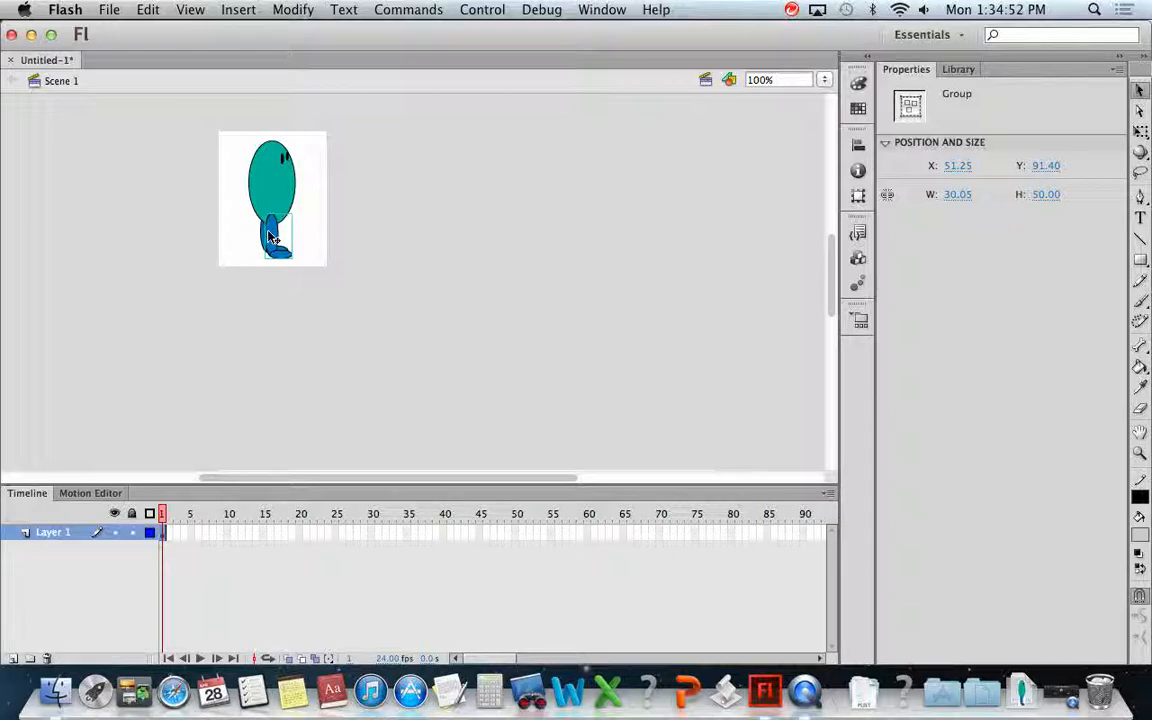
left_click(286, 186)
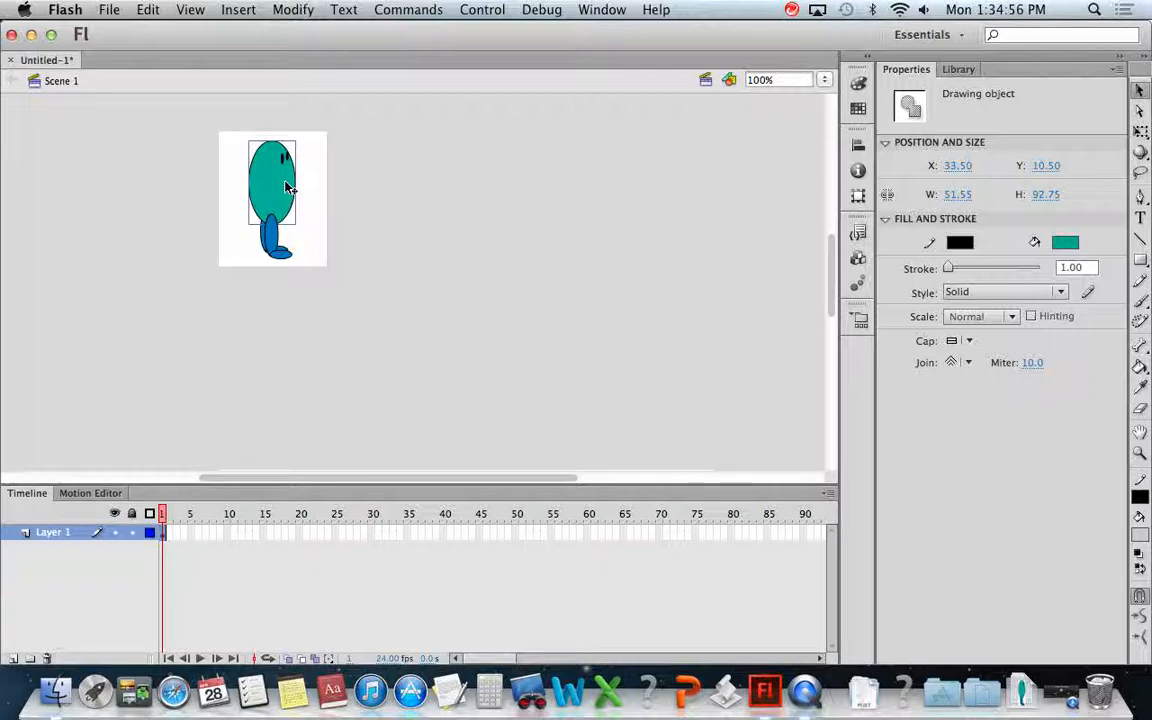
double_click(275, 193)
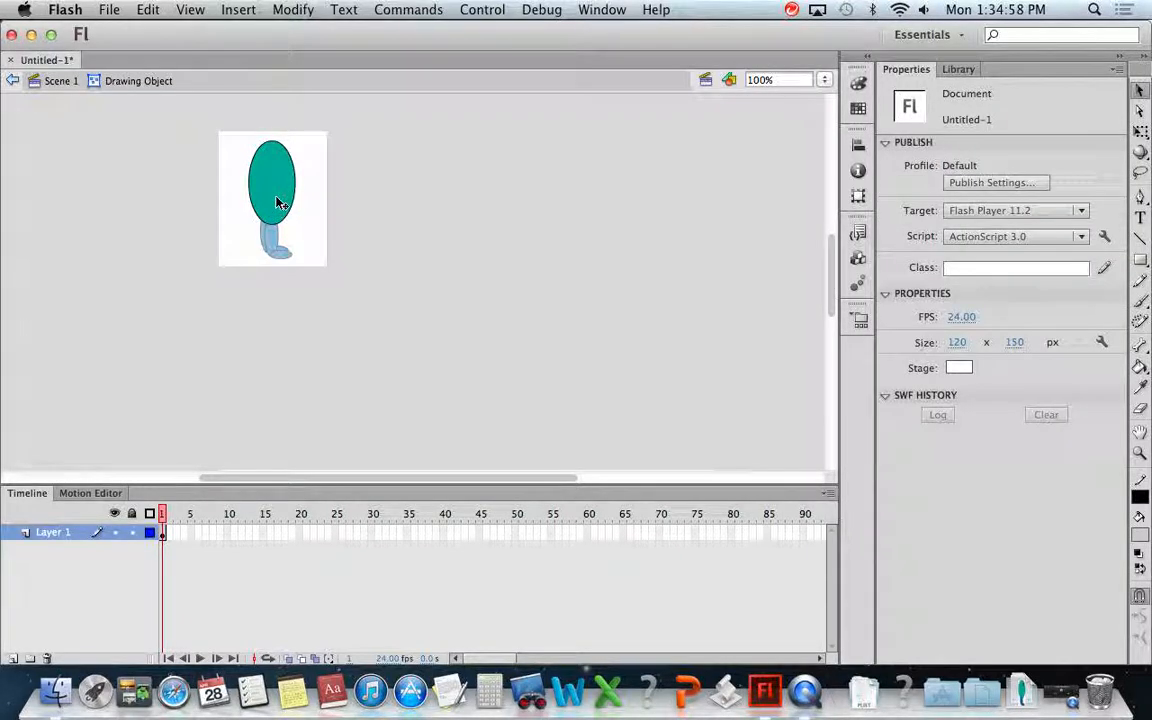
left_click(280, 159)
left_click(354, 168)
double_click(354, 173)
left_click(319, 224)
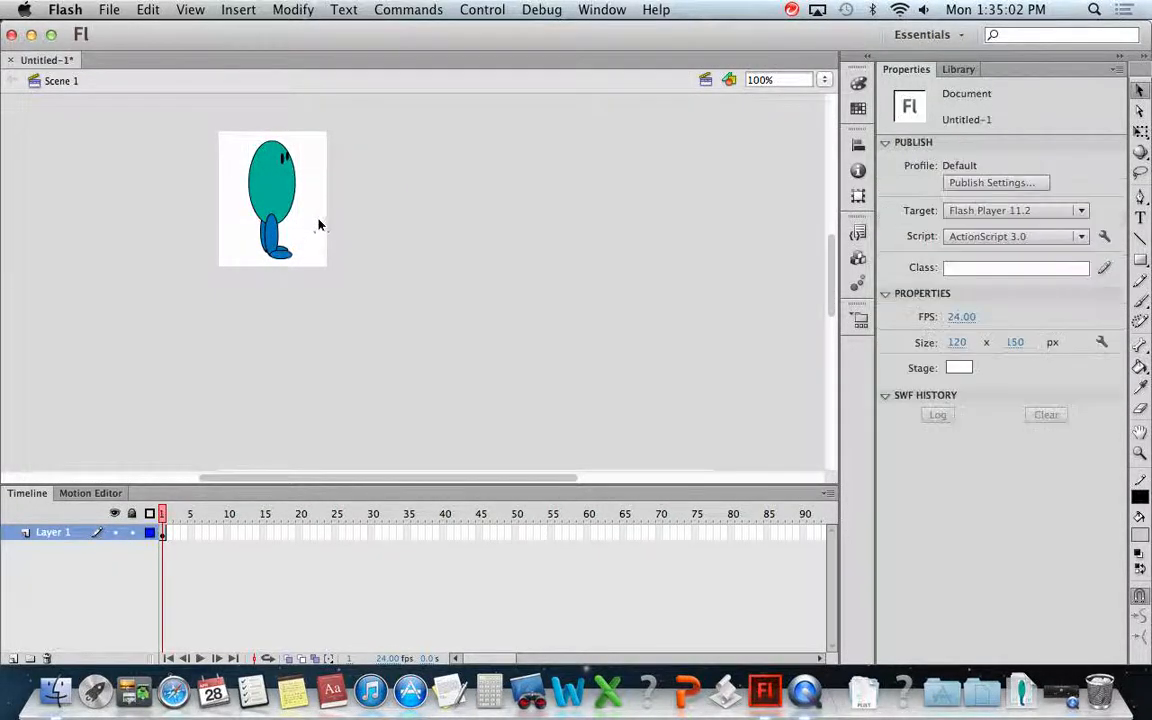
Step: Cut the character's front leg from Layer 1 and paste it in place on a new layer
left_click(281, 245)
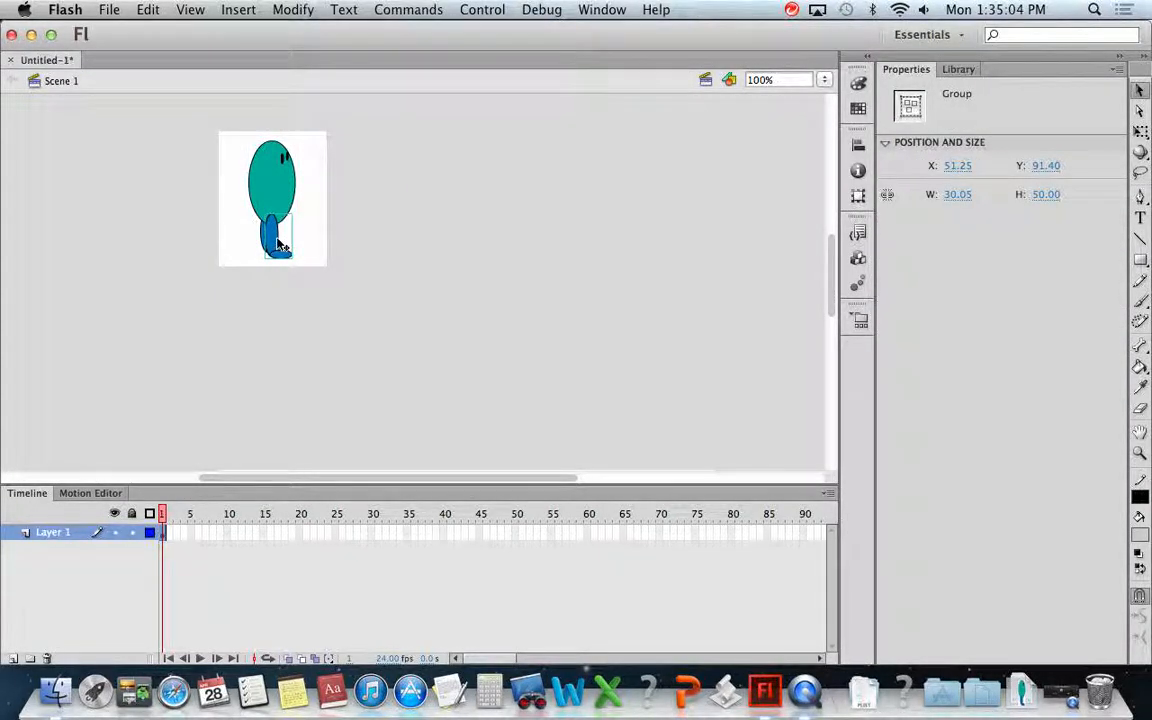
left_click(309, 251)
left_click(283, 243)
left_click(148, 9)
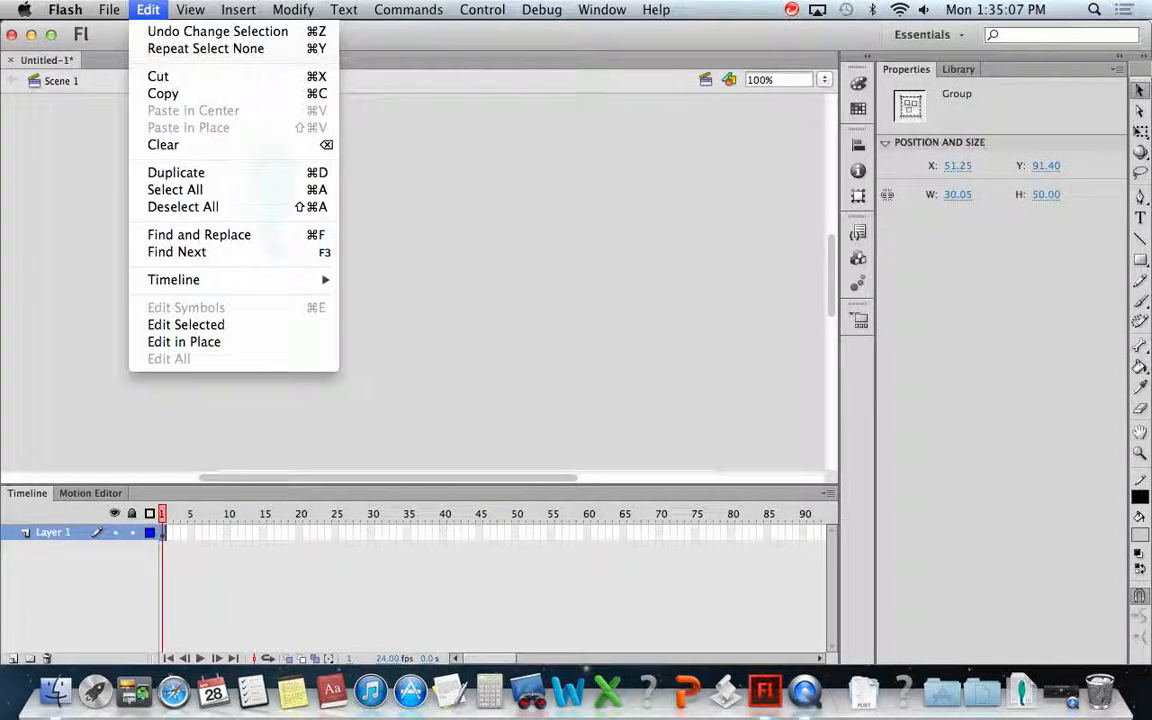
left_click(175, 85)
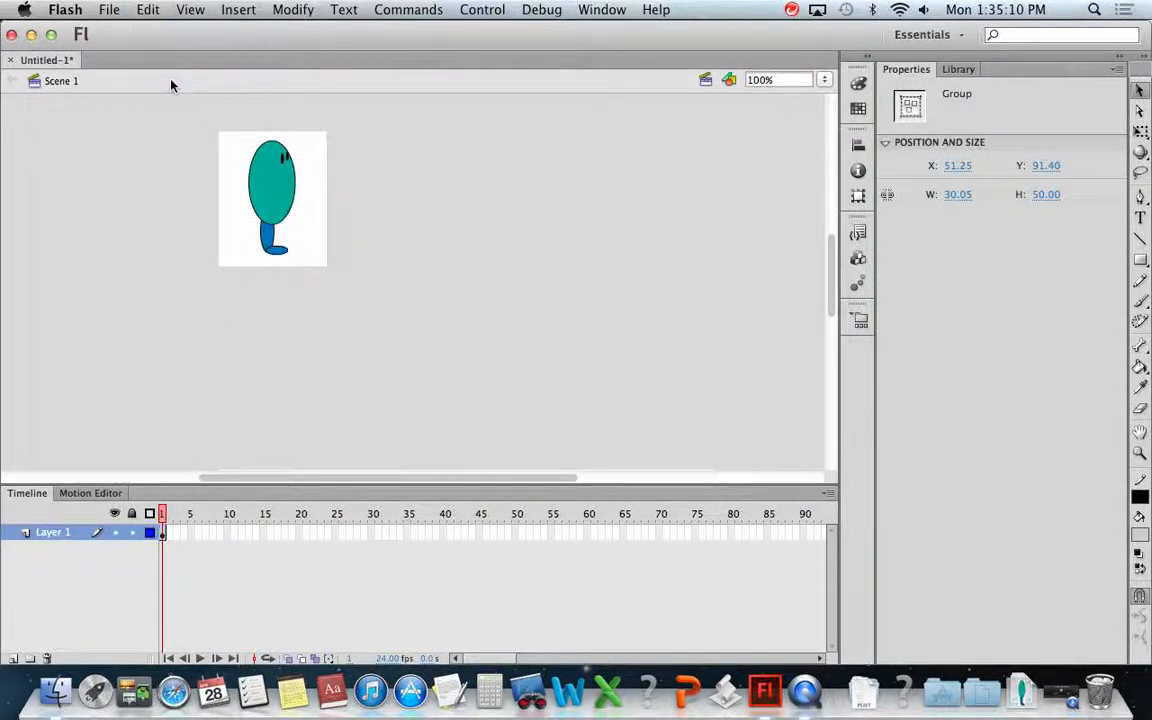
left_click(13, 657)
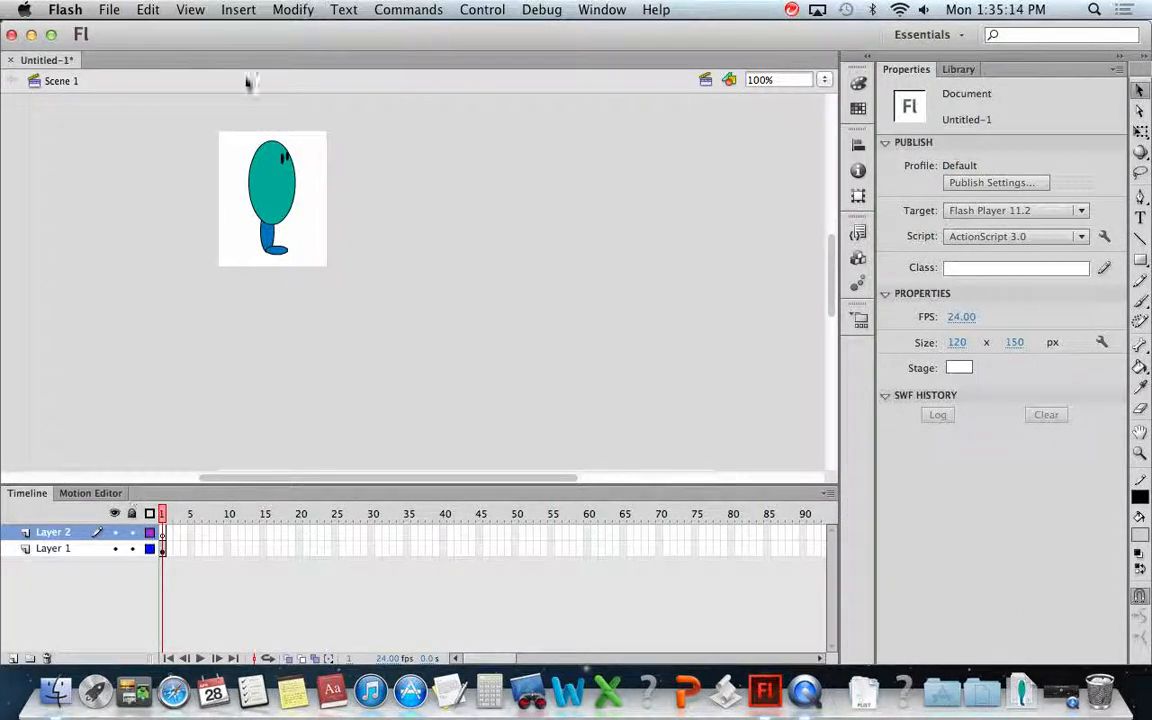
left_click(148, 9)
left_click(187, 128)
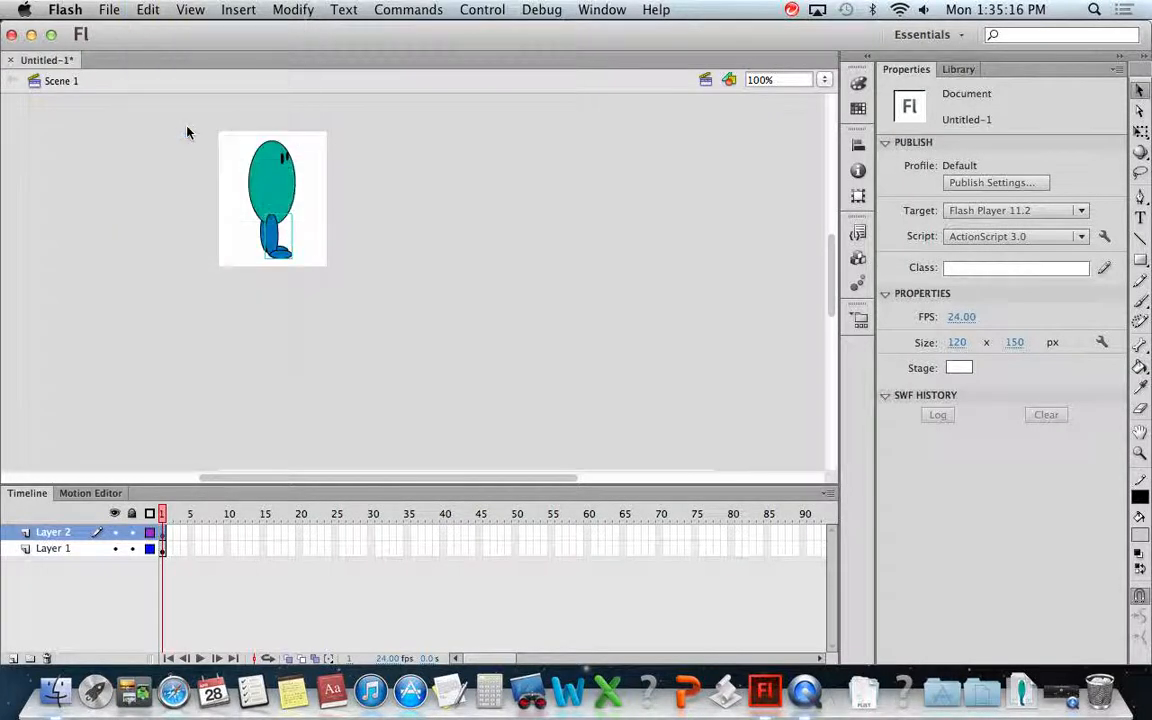
left_click(173, 358)
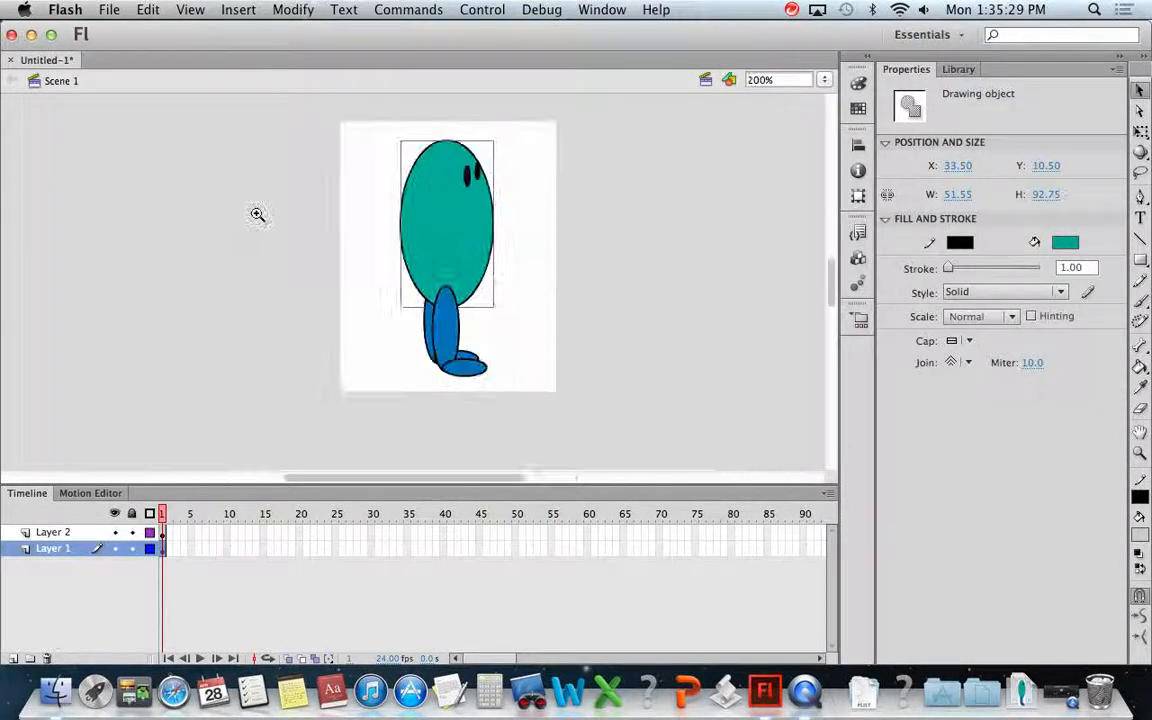
Step: Cut the character's back leg from Layer 1 and paste it in place on a new layer directly above Layer 1
left_click(418, 241)
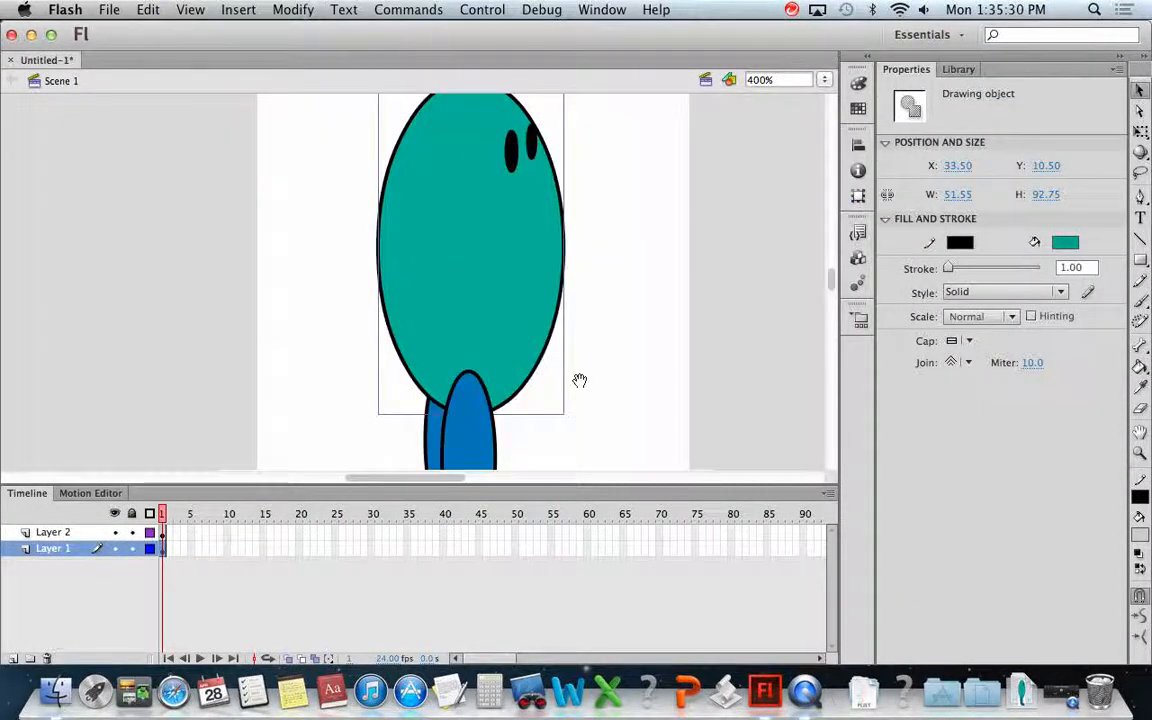
left_click_drag(617, 301, 581, 211)
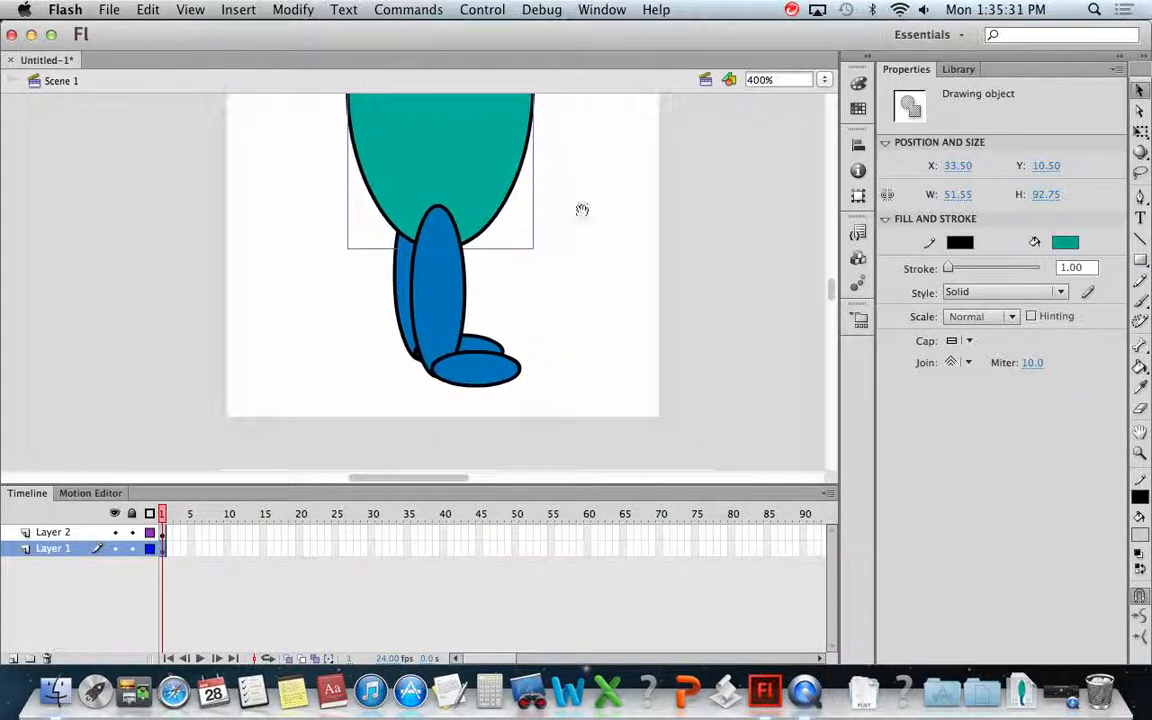
left_click(405, 287)
left_click(391, 276)
left_click(398, 274)
left_click_drag(178, 11, 146, 14)
left_click(146, 12)
left_click(146, 12)
left_click(146, 12)
left_click(144, 11)
left_click(13, 658)
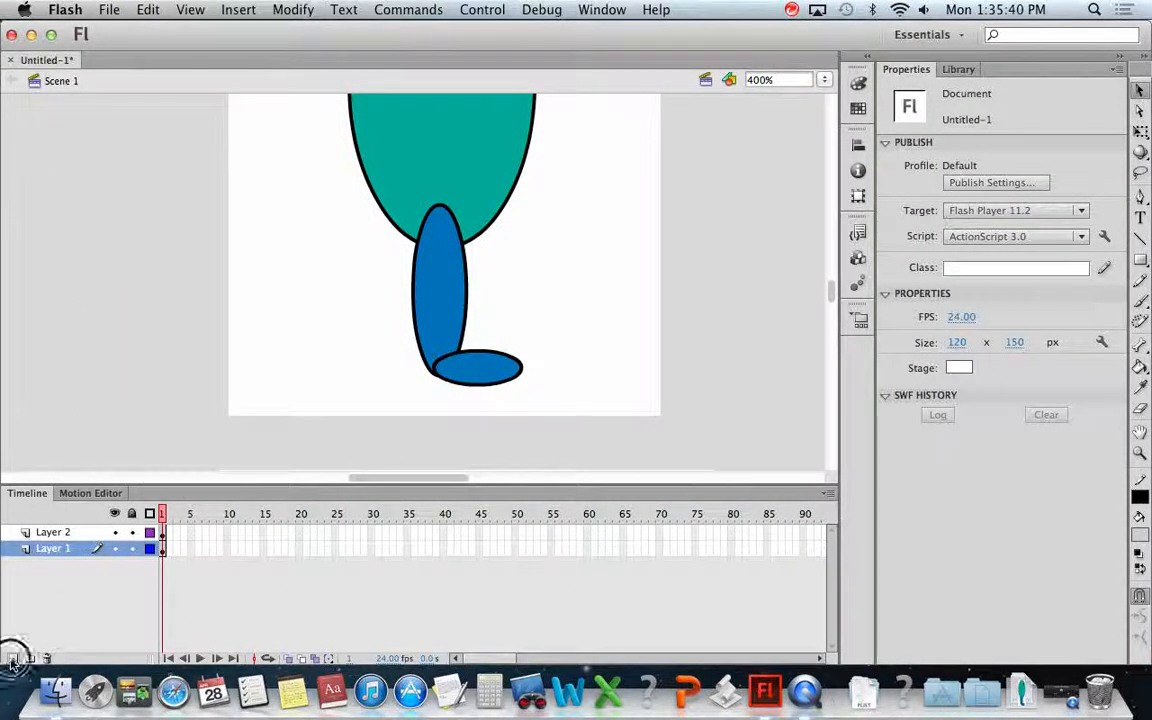
left_click(148, 10)
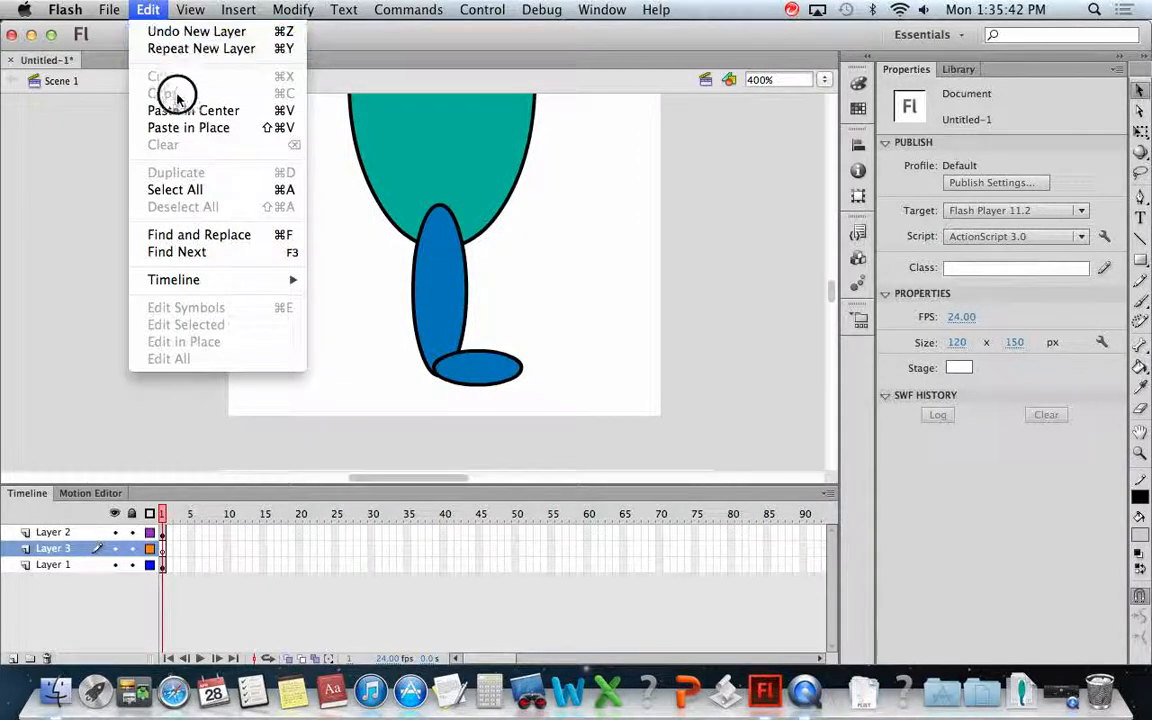
left_click(186, 128)
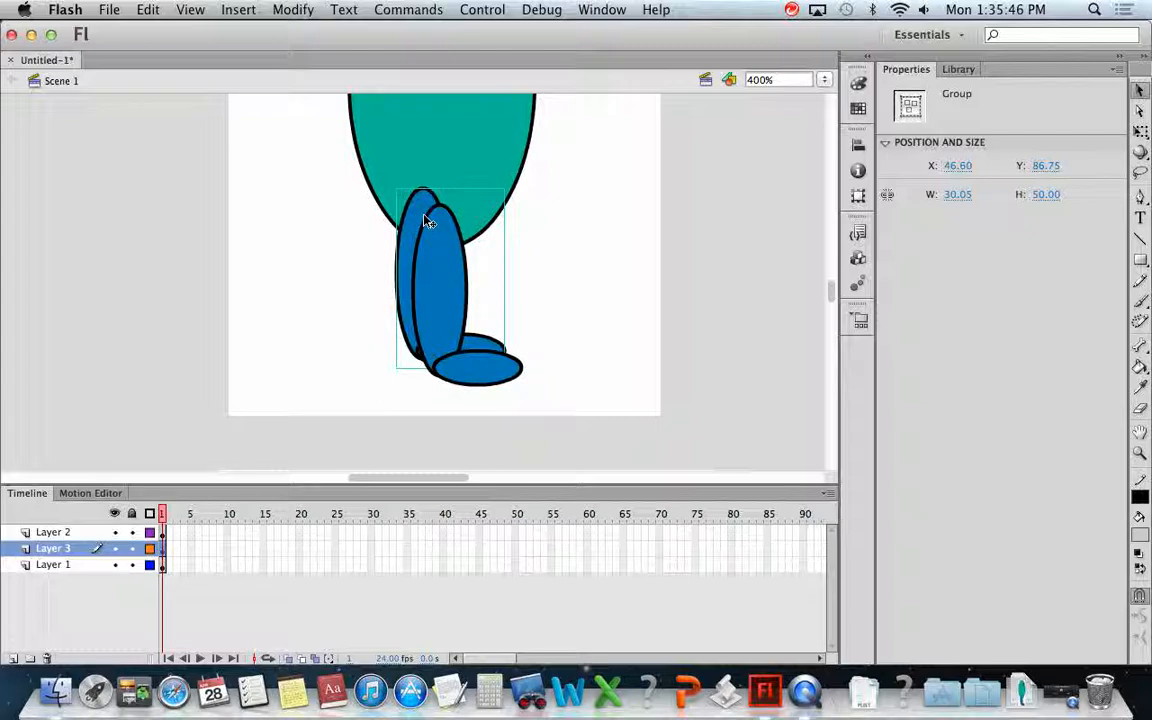
Step: Check which layers hold the leg and the body, and rename Layer 1 as Body
left_click(77, 536)
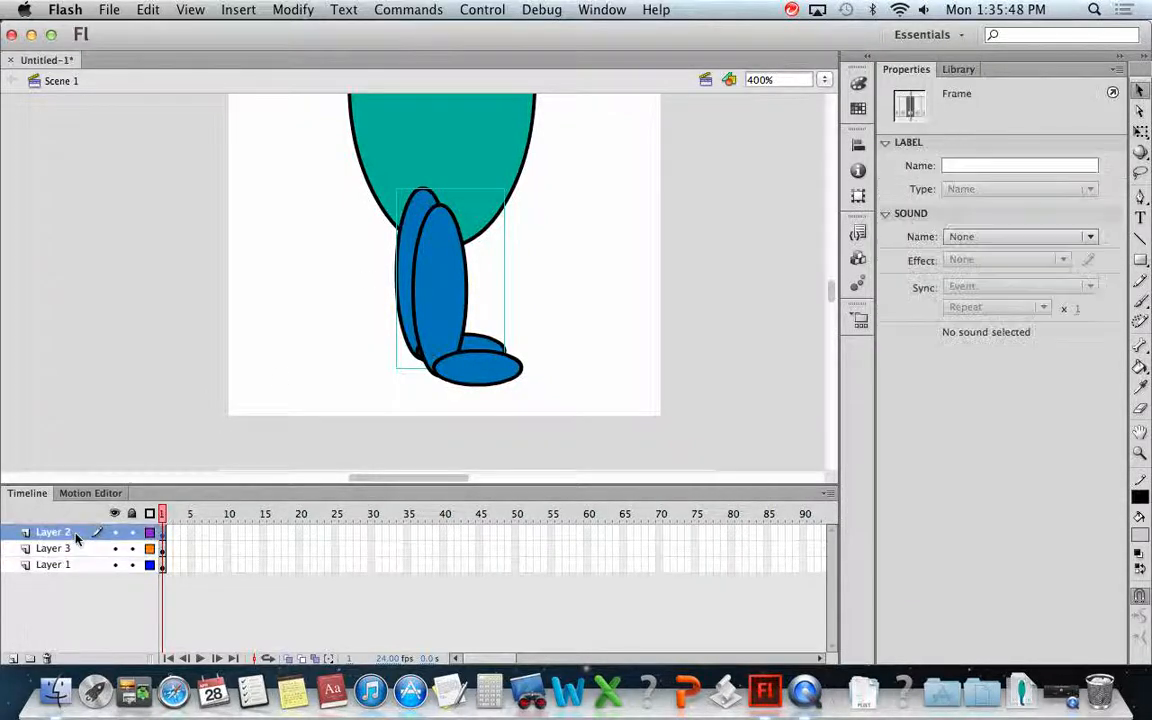
left_click(71, 566)
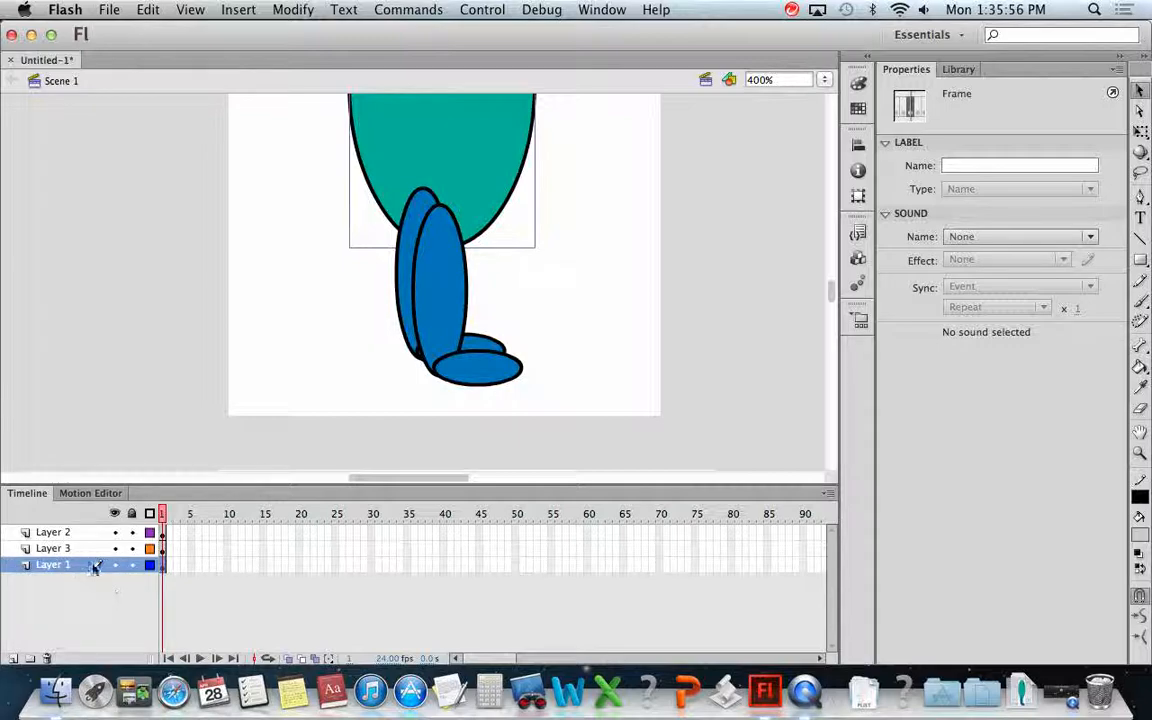
double_click(52, 566)
type("Body")
key("Return")
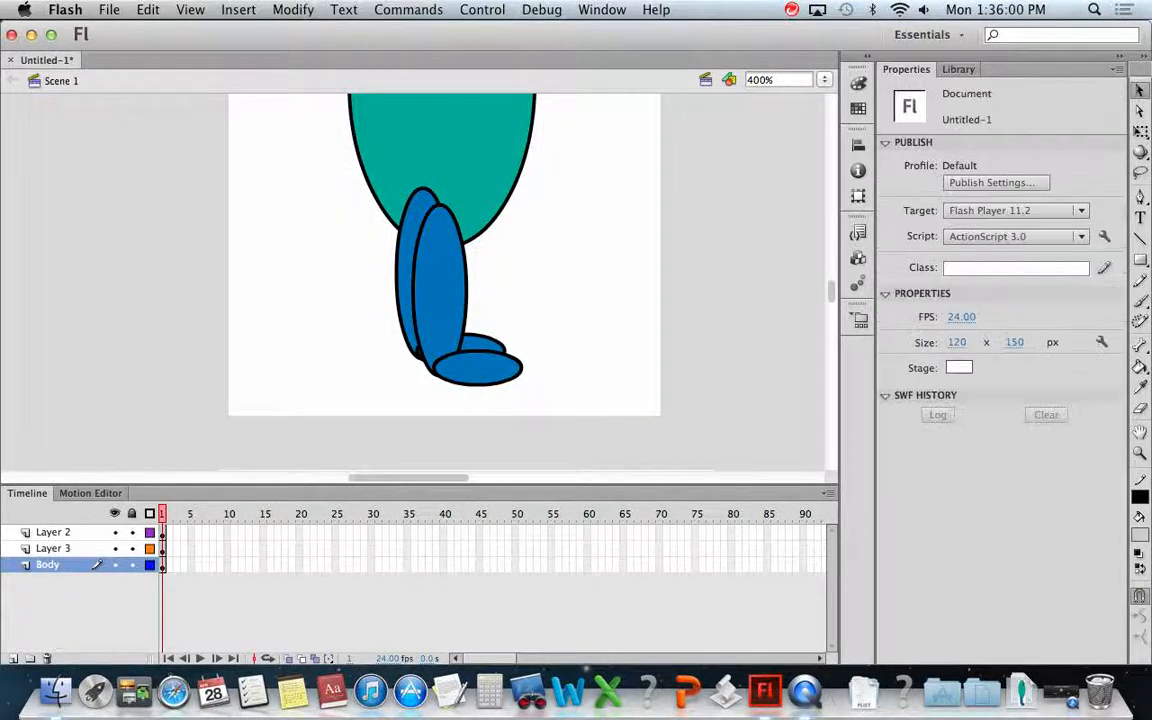
Step: Rename Layer 3 as Back Leg and Layer 2 as Front Leg
left_click(64, 549)
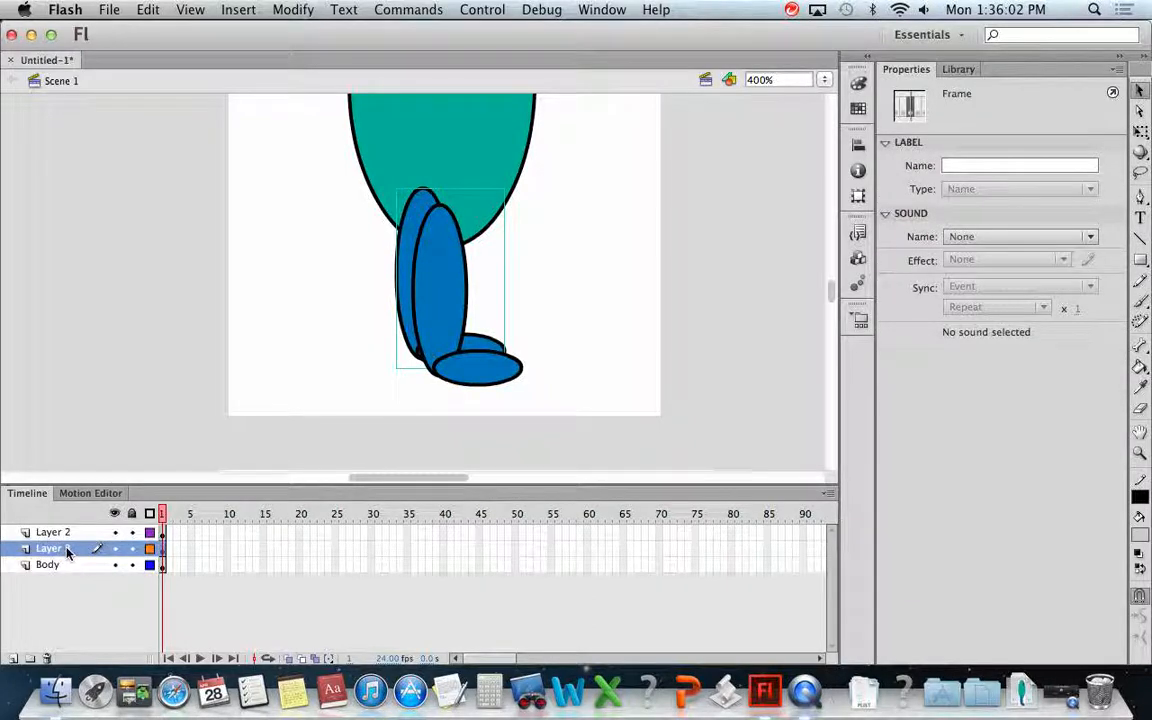
double_click(67, 551)
type("Bakc")
type("ck Leg")
key("Return")
double_click(58, 535)
type("Front Leg")
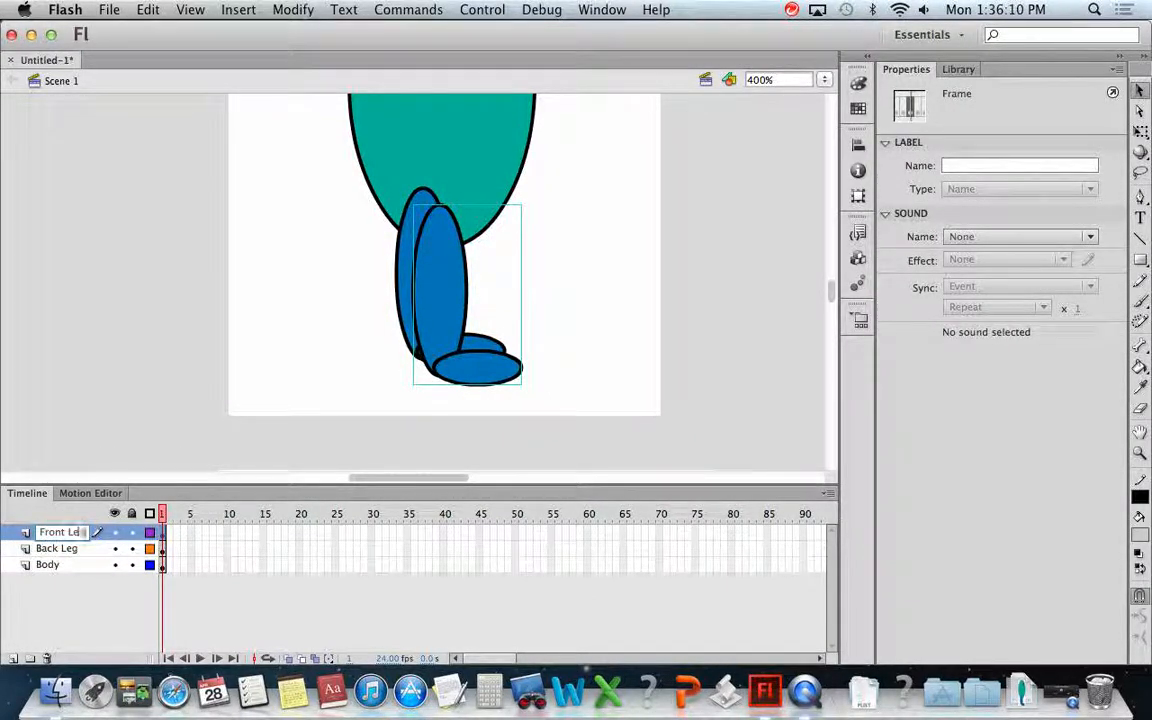
key("Return")
Step: Move the Body layer between the Front Leg and Back Leg layers and check the character's stacking on the stage
left_click(56, 567)
mouse_move(56, 573)
left_mouse_down()
mouse_move(46, 540)
mouse_move(53, 548)
left_mouse_up()
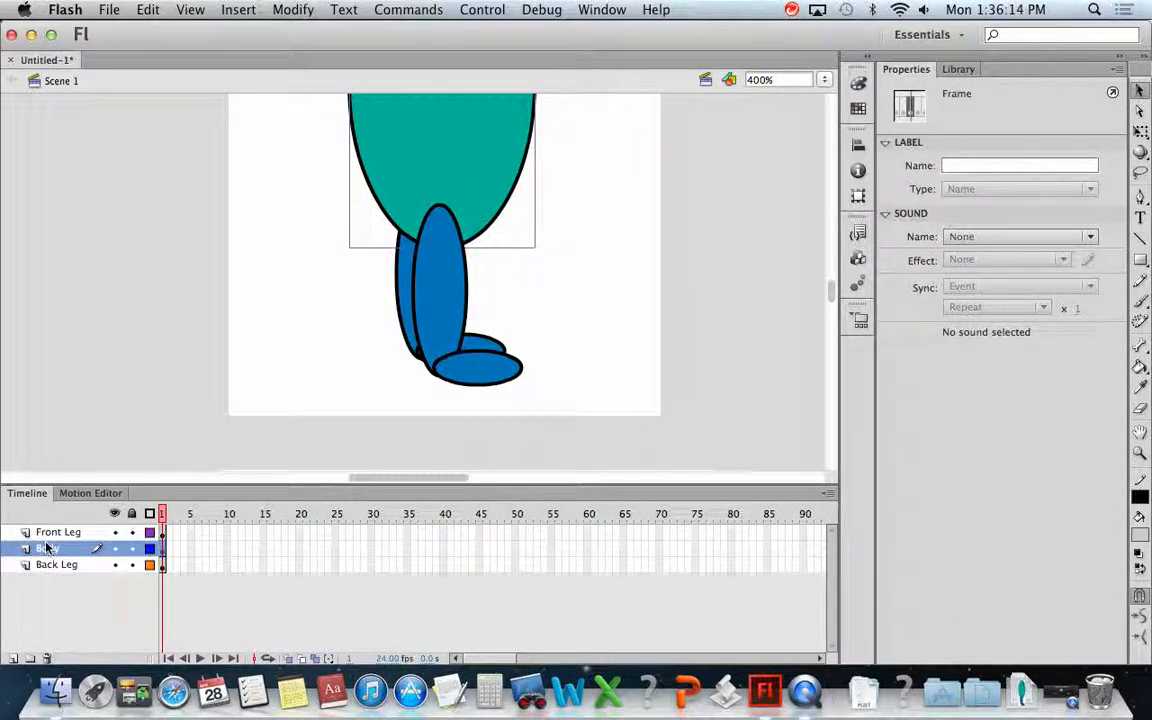
left_click(290, 362)
scroll(340, 245, "up", 5)
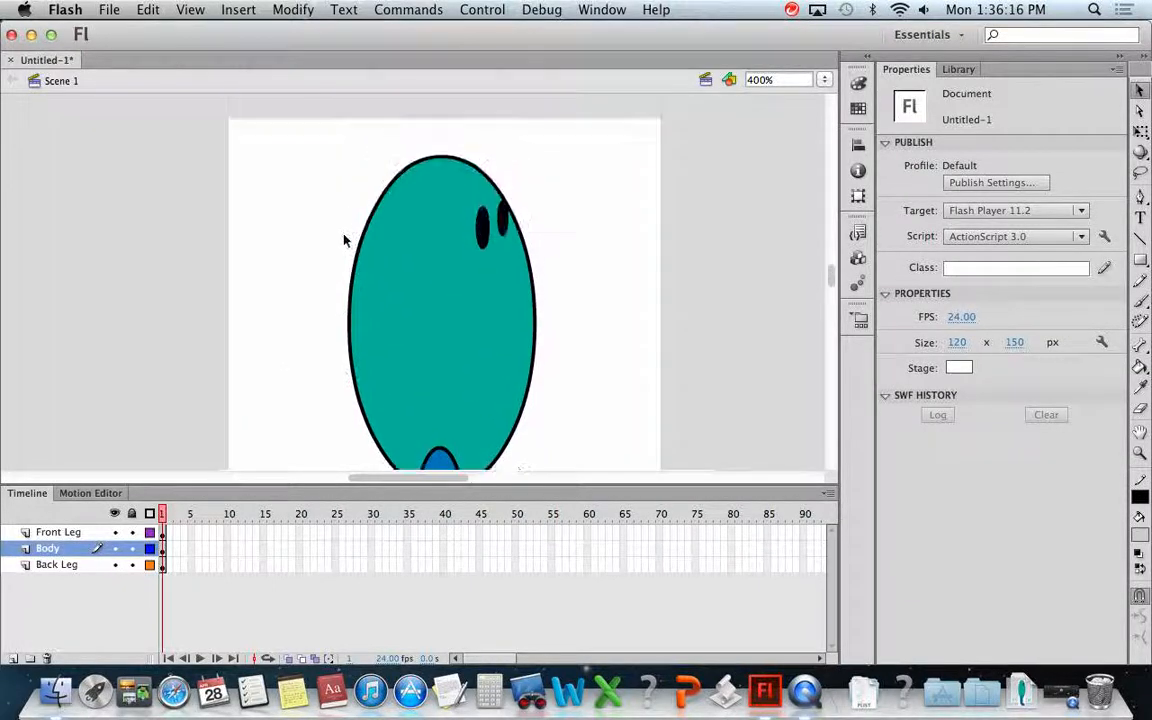
scroll(343, 240, "down", 2)
scroll(343, 240, "down", 3)
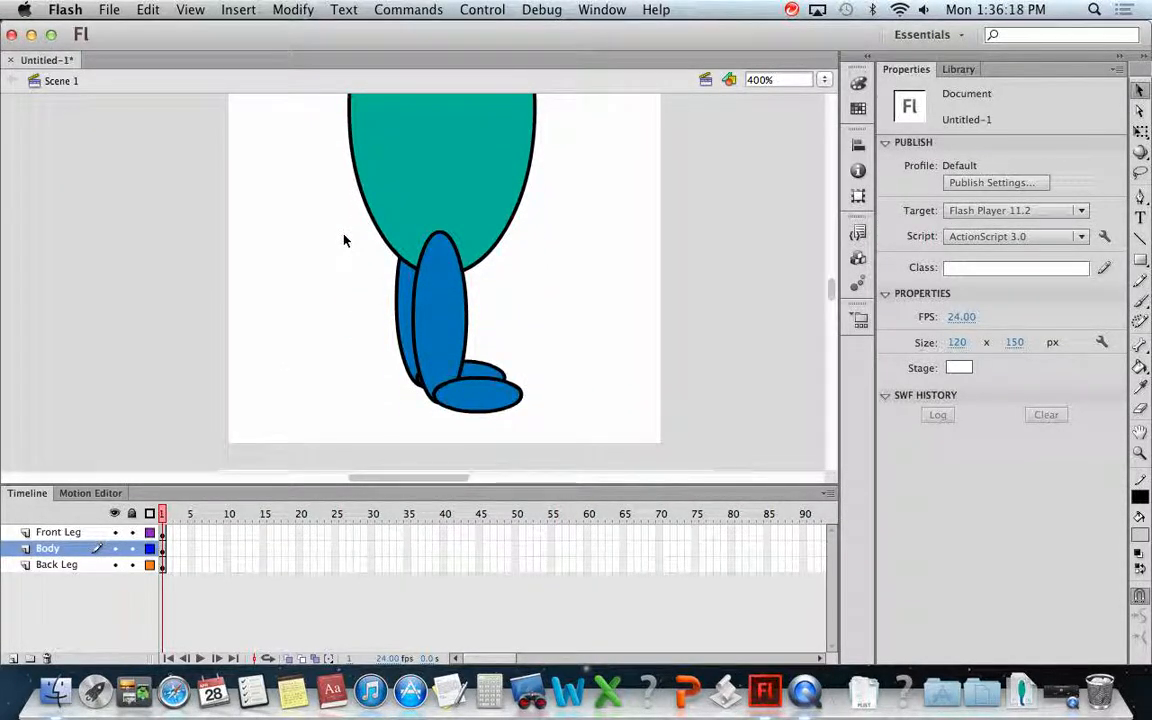
Step: Extend the Front Leg, Body and Back Leg layers with frames up to frame 24
left_click(823, 80)
left_click(815, 63)
left_click_drag(566, 166, 579, 229)
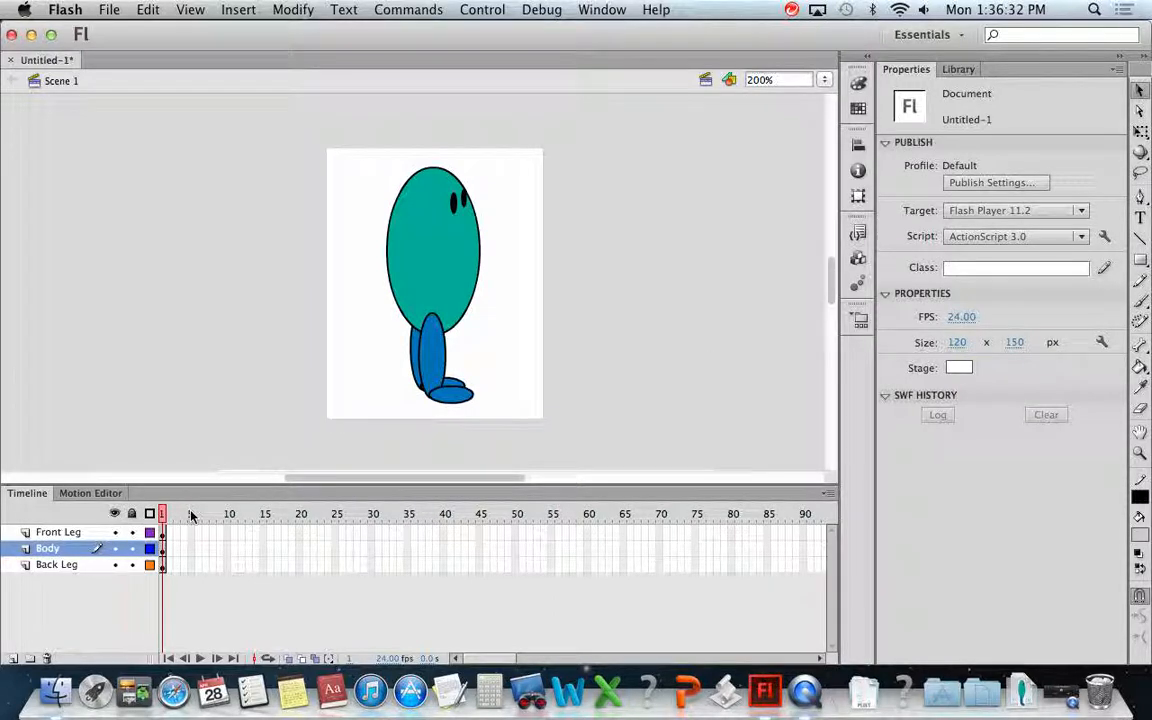
key("F5")
key("F5")
key("F5")
key("F5")
key("F5")
key("F5")
key("F5")
key("F5")
key("F5")
key("F5")
key("F5")
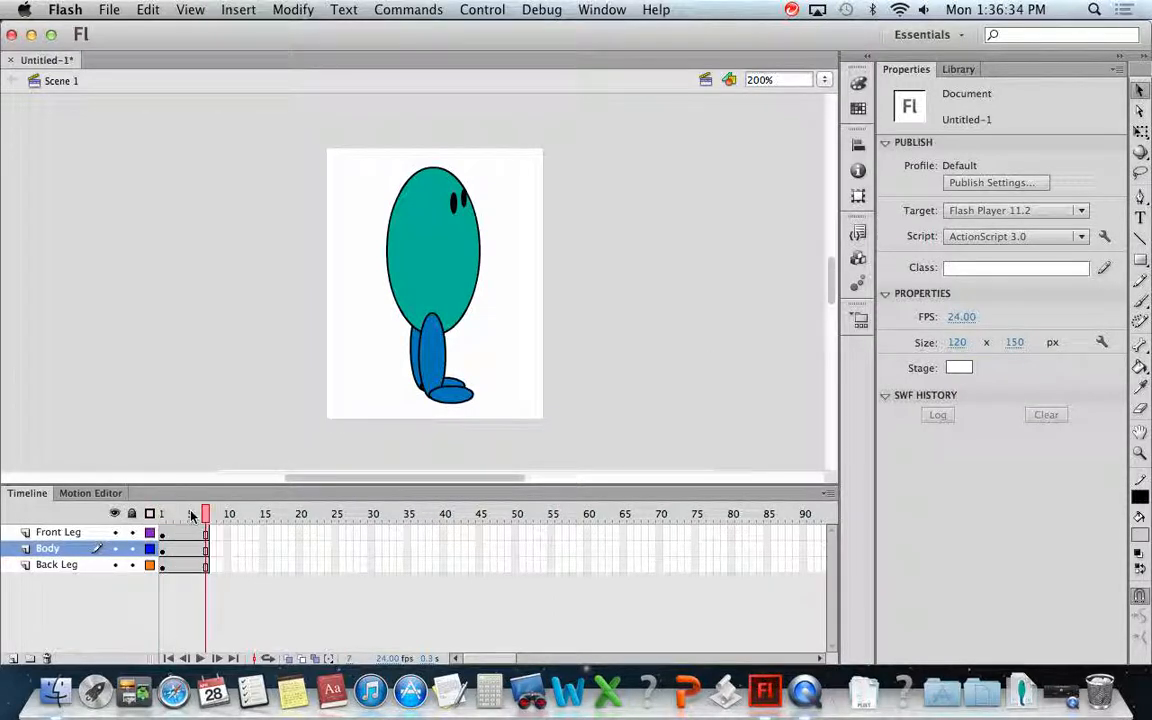
key("F5")
key("F5")
key("F5")
key("F5")
key("F5")
key("F5")
key("F5")
key("F5")
key("F5")
key("F5")
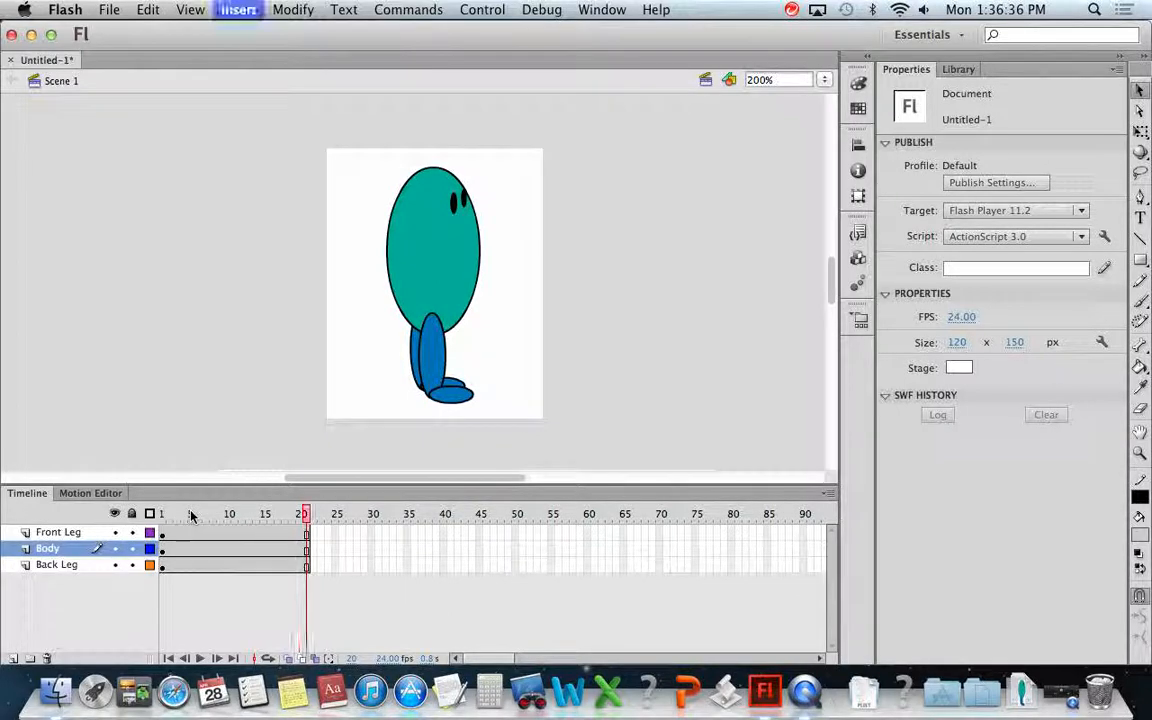
key("F5")
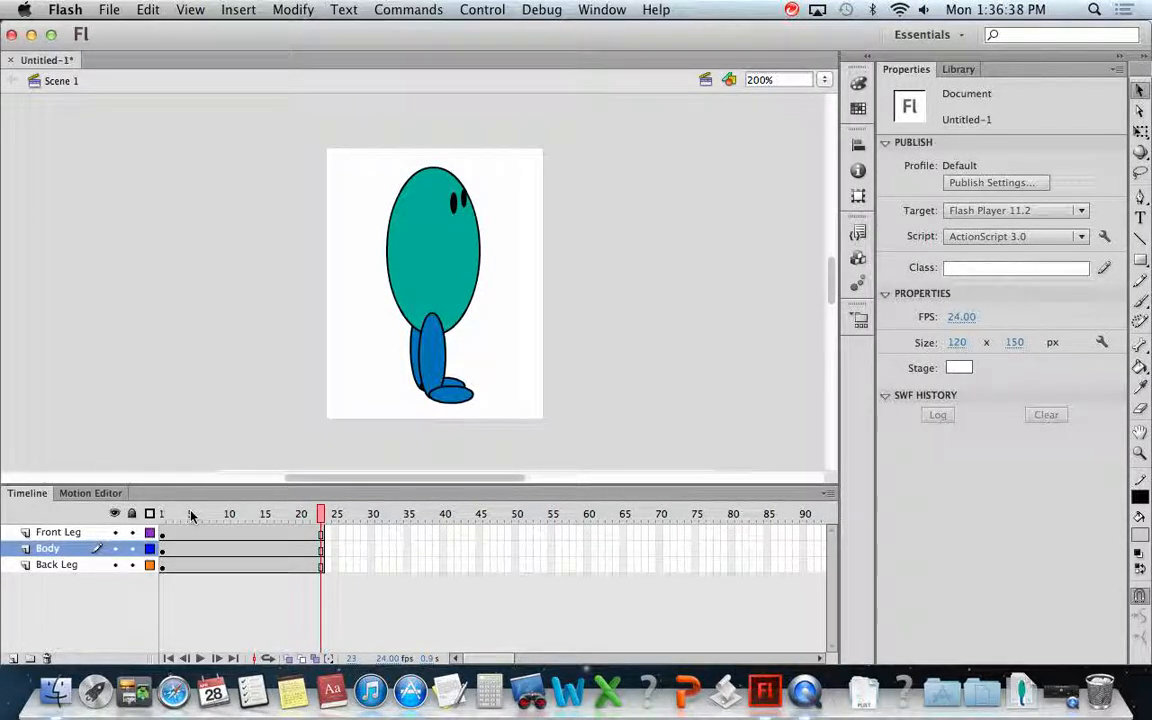
key("F5")
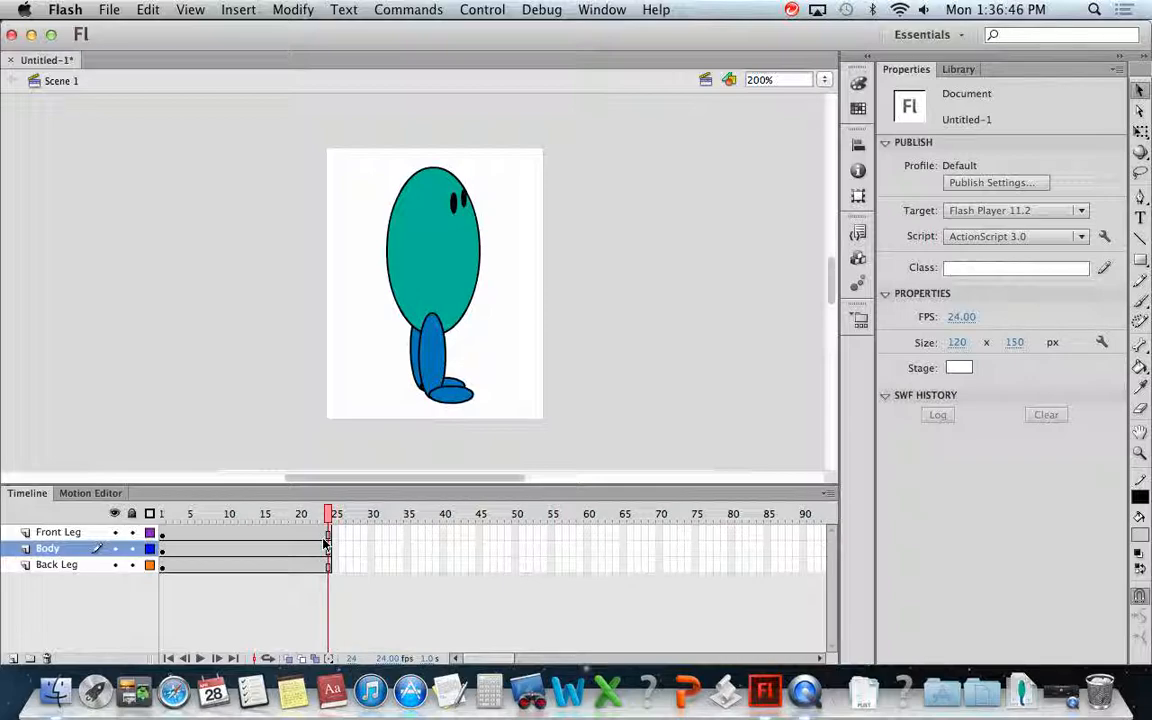
Step: Create a motion tween on the Front Leg layer, agreeing to convert the leg to a symbol
left_click(185, 537)
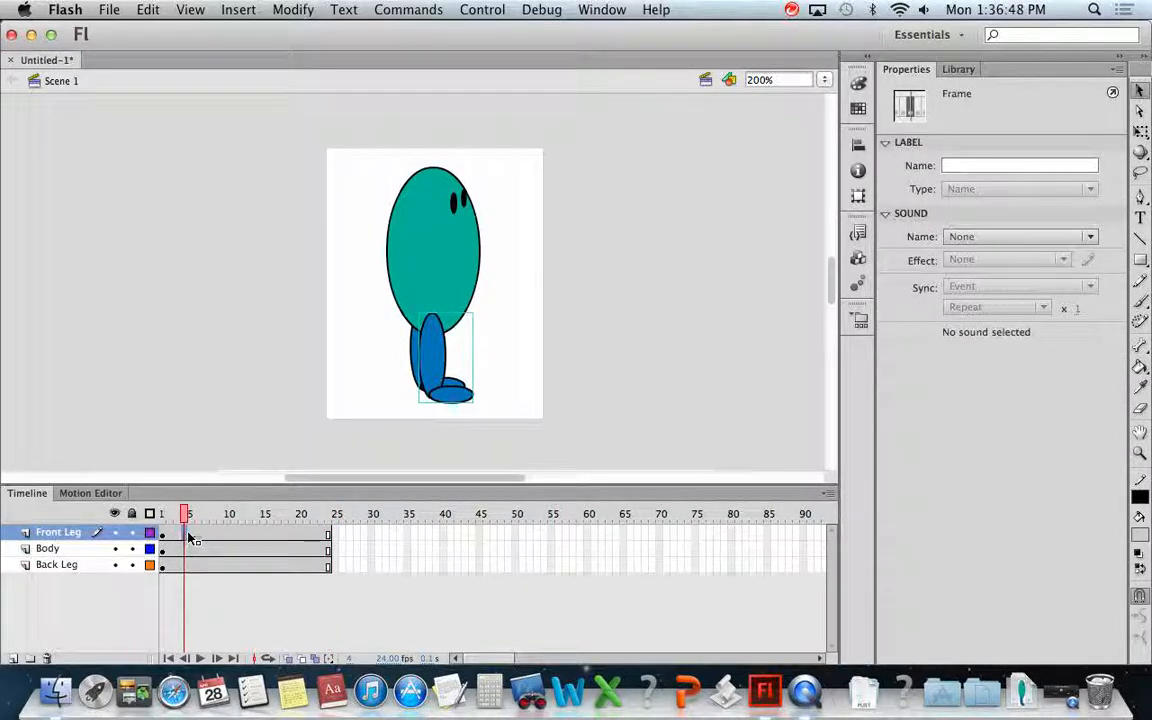
right_click(173, 538)
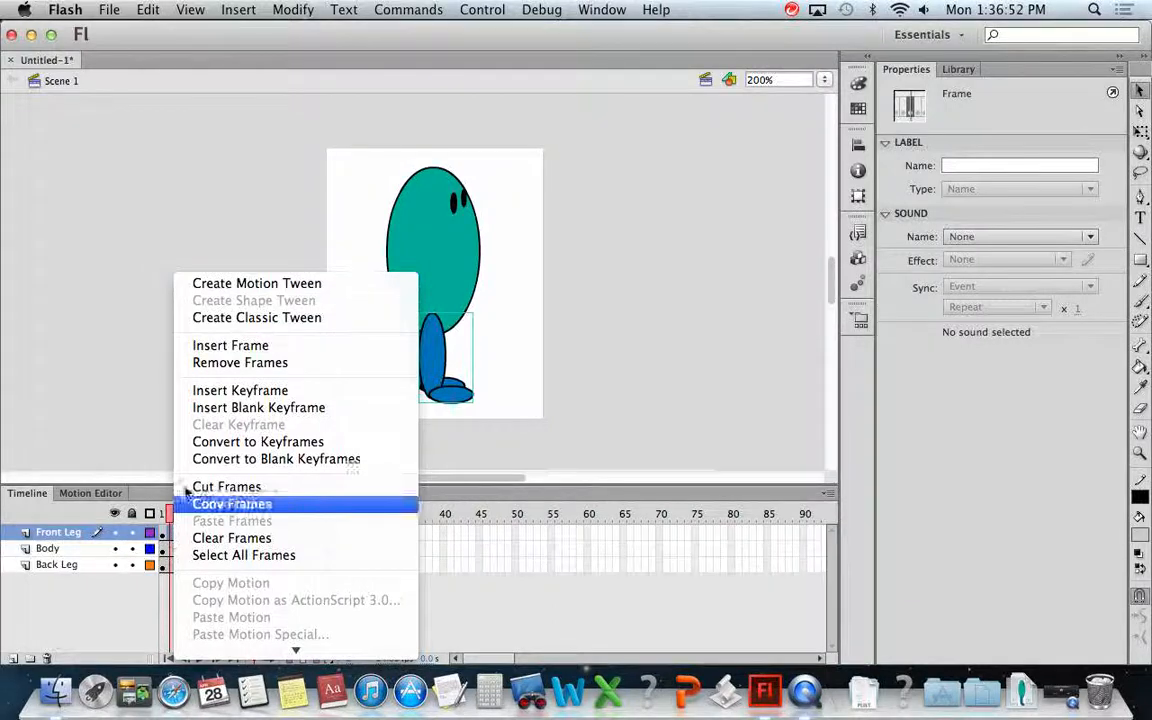
left_click(224, 286)
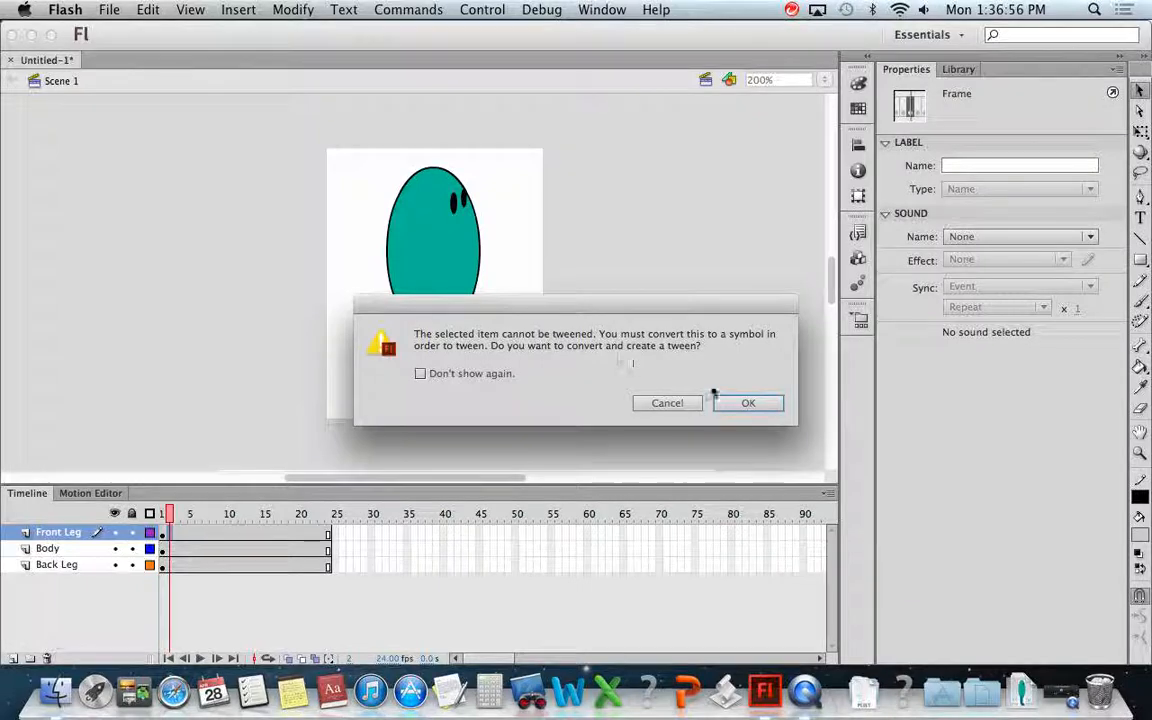
left_click(747, 403)
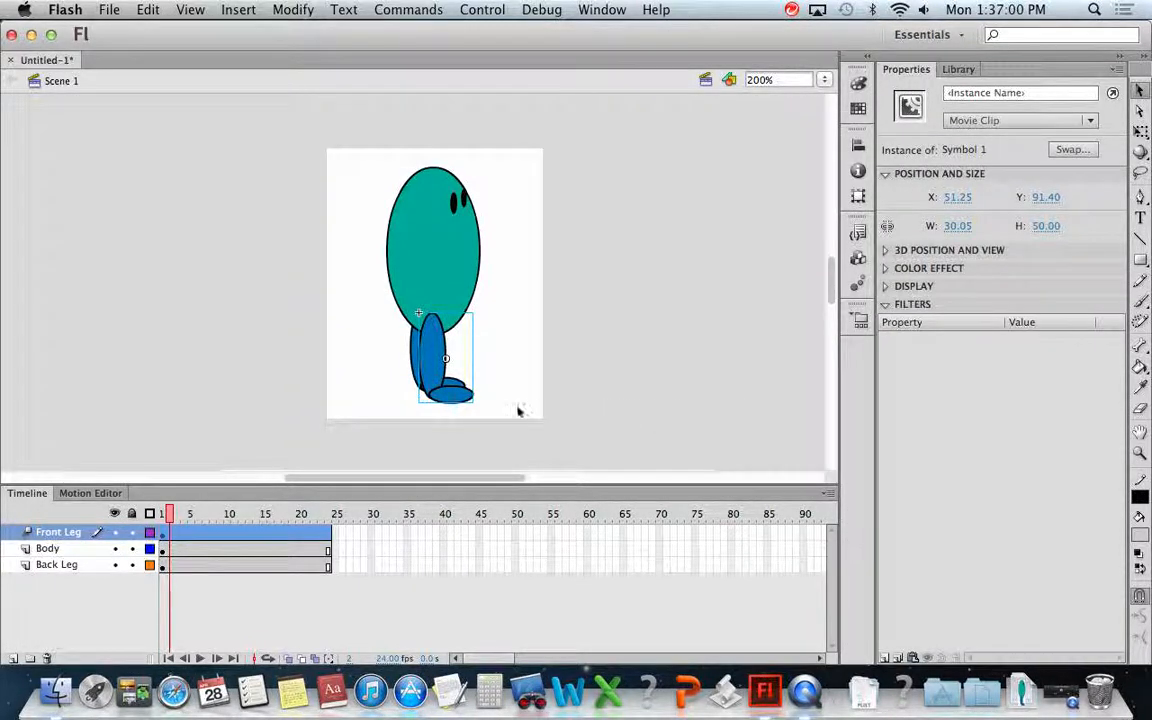
Step: At frame 1, move the front leg's transformation point to its upper end and rotate the leg forward with Free Transform
left_click(190, 546)
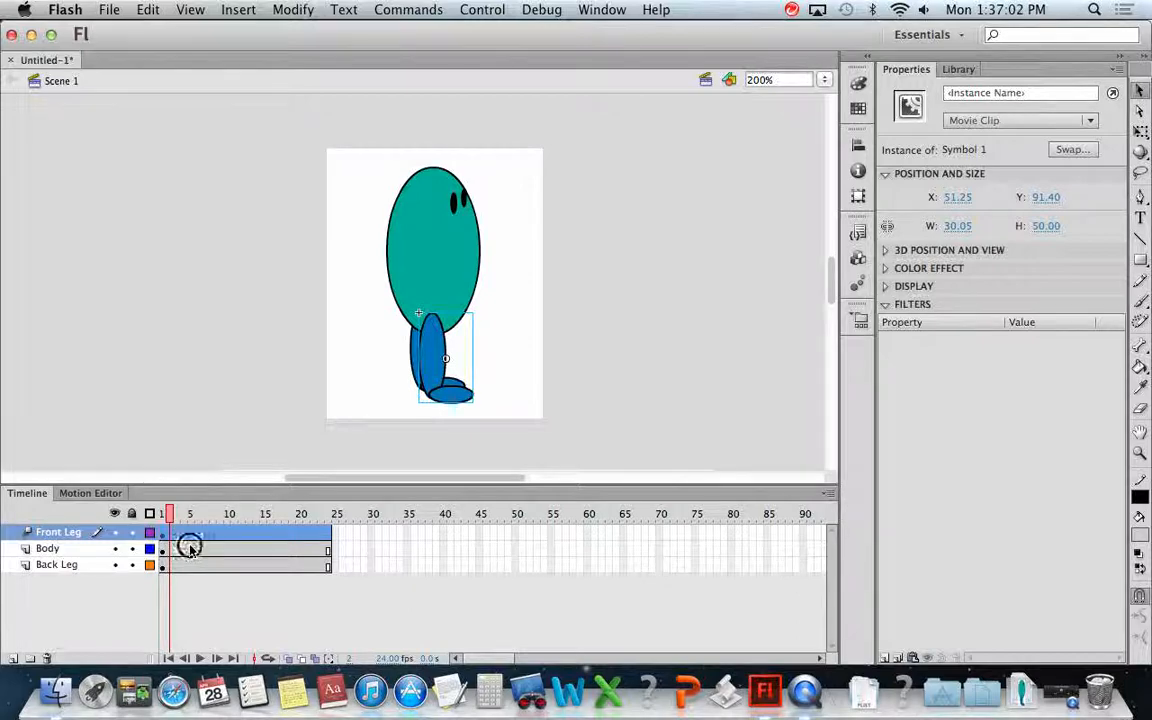
left_click(170, 537)
left_click(165, 536)
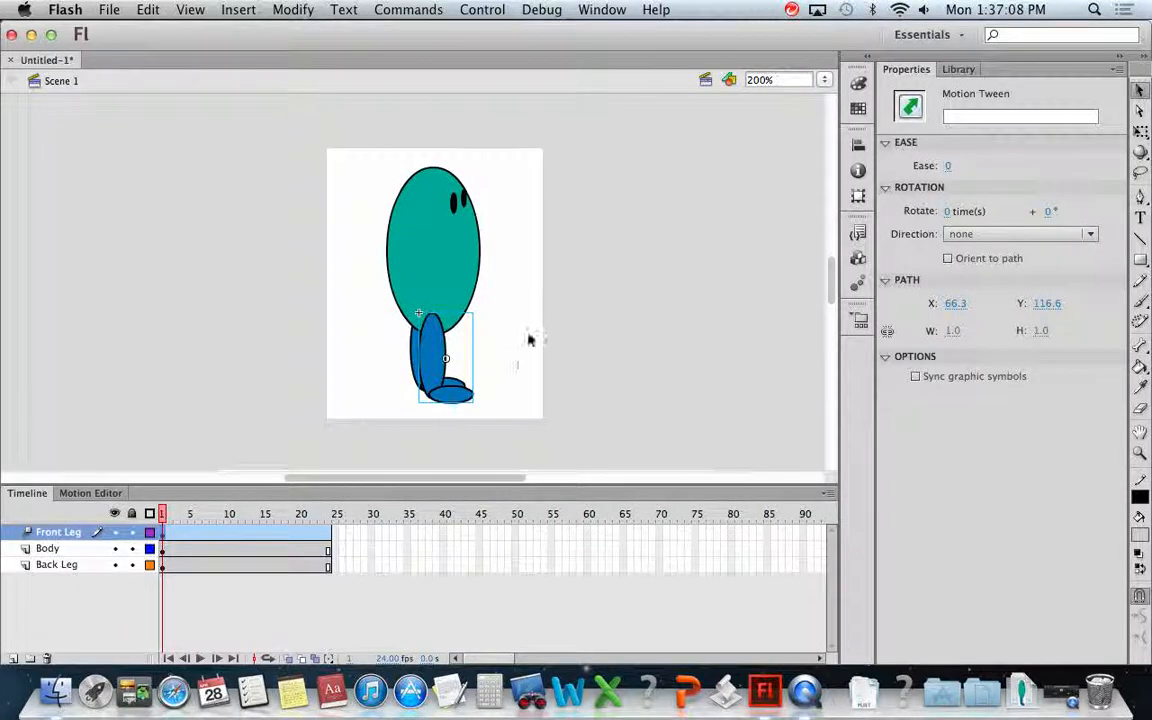
left_click(1141, 134)
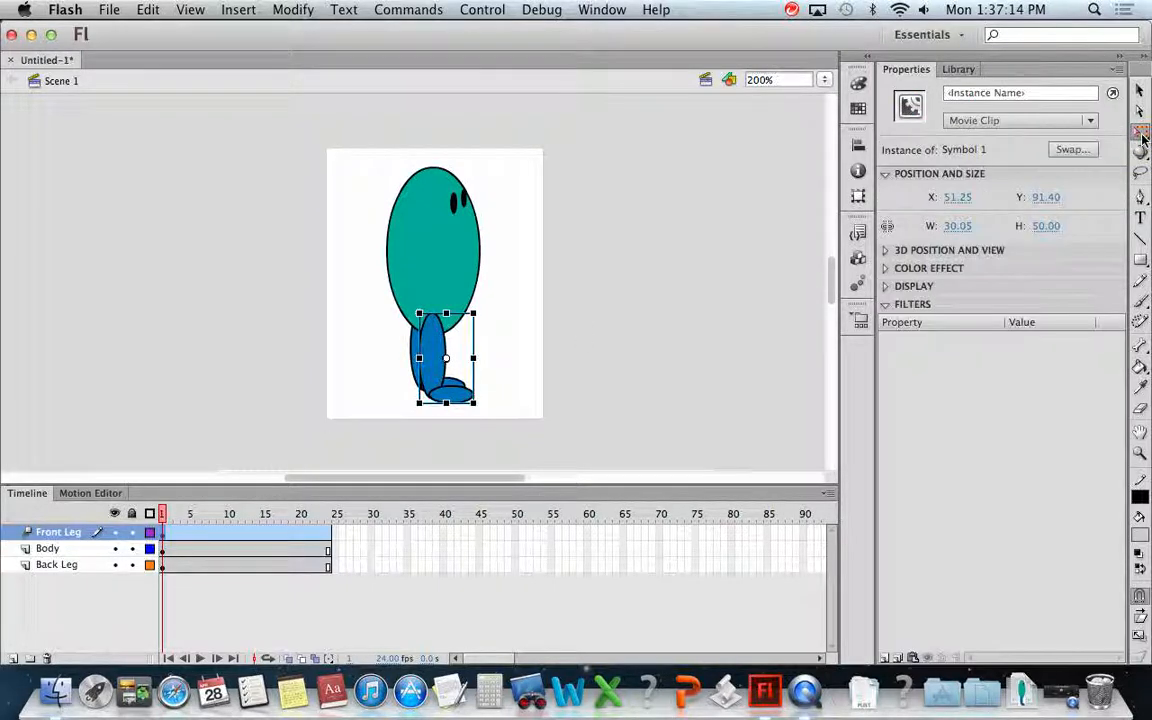
left_click_drag(447, 358, 433, 325)
left_click_drag(483, 416, 566, 352)
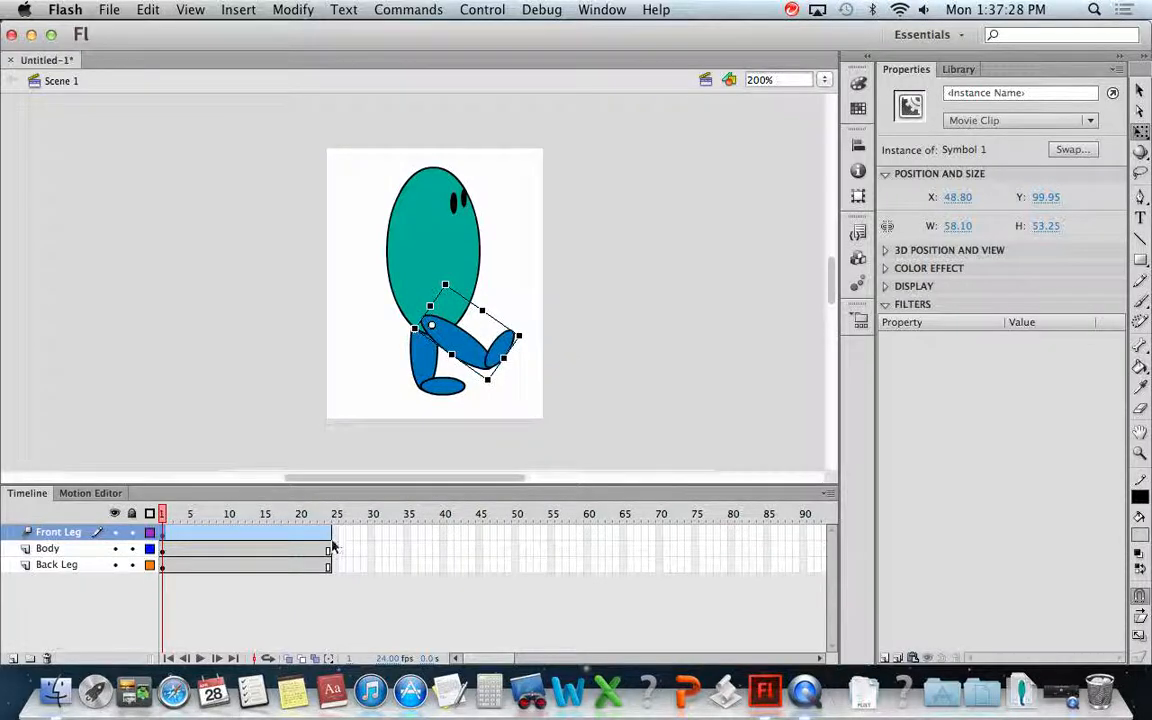
Step: Insert a Rotation keyframe at frame 12 of the Front Leg layer and swing the leg back behind the body
left_click(248, 537)
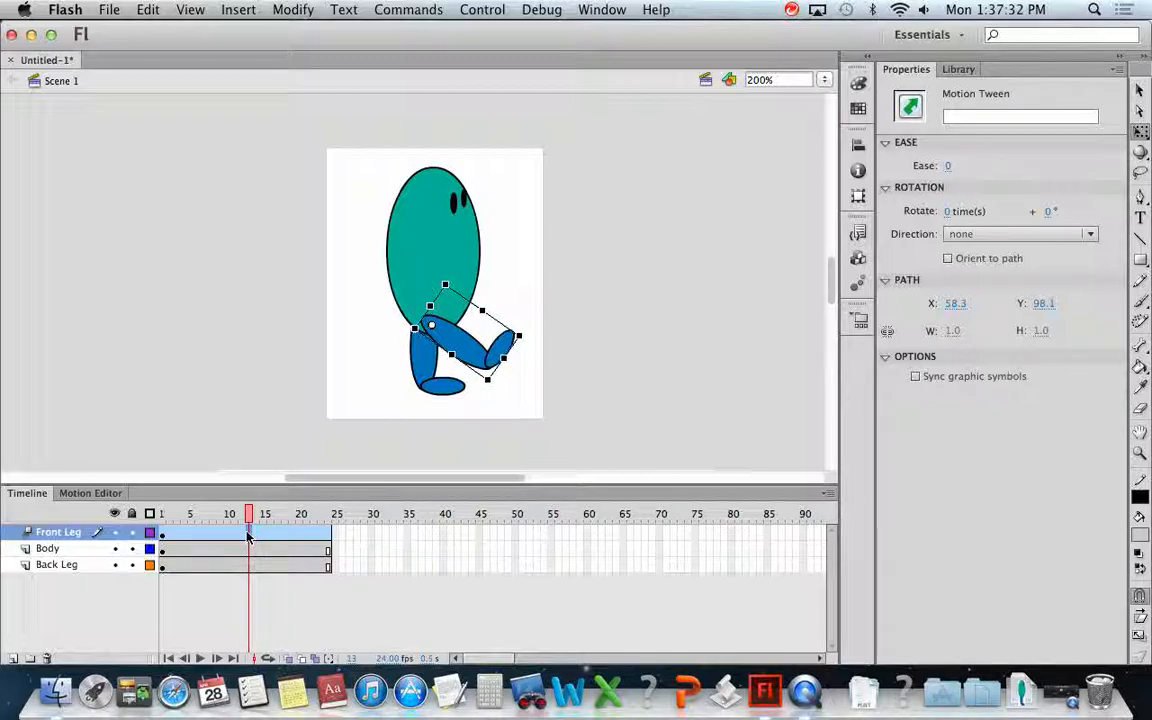
left_click(243, 537)
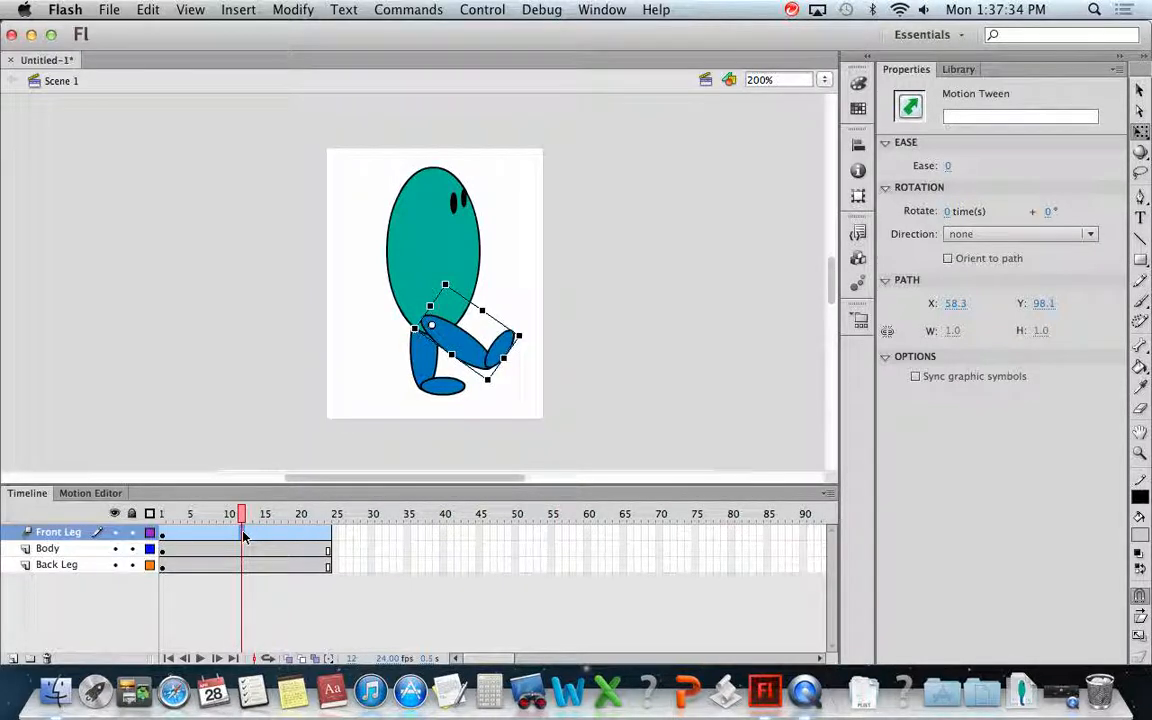
right_click(243, 537)
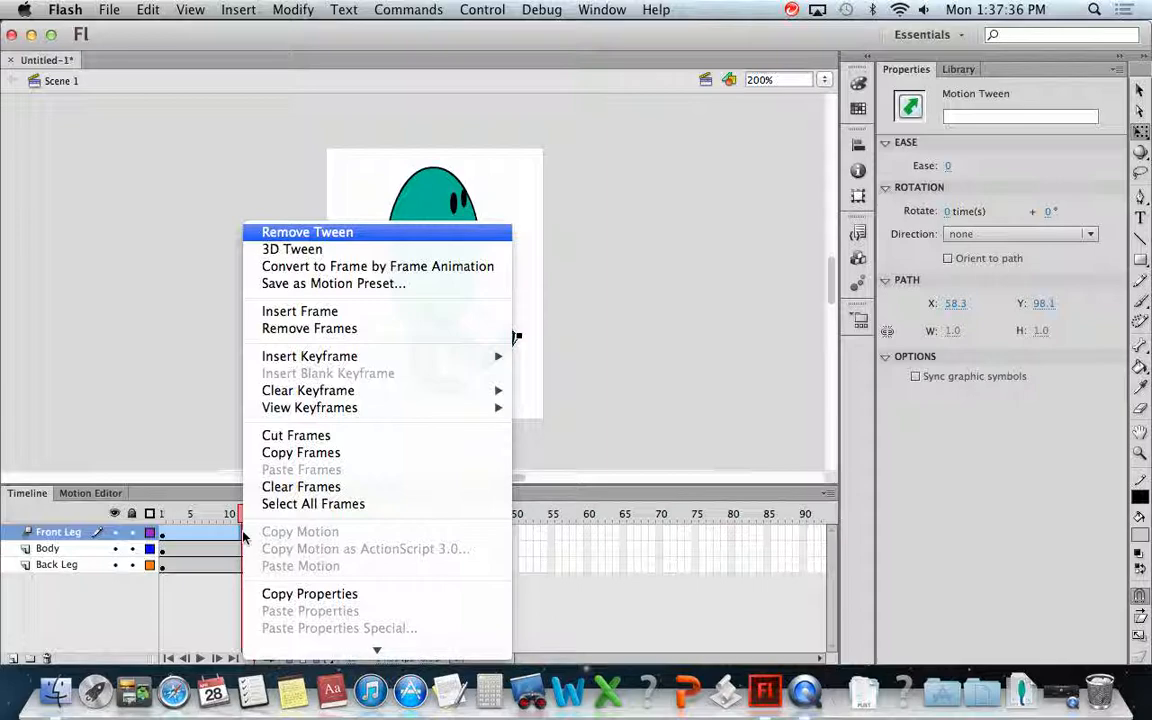
mouse_move(330, 356)
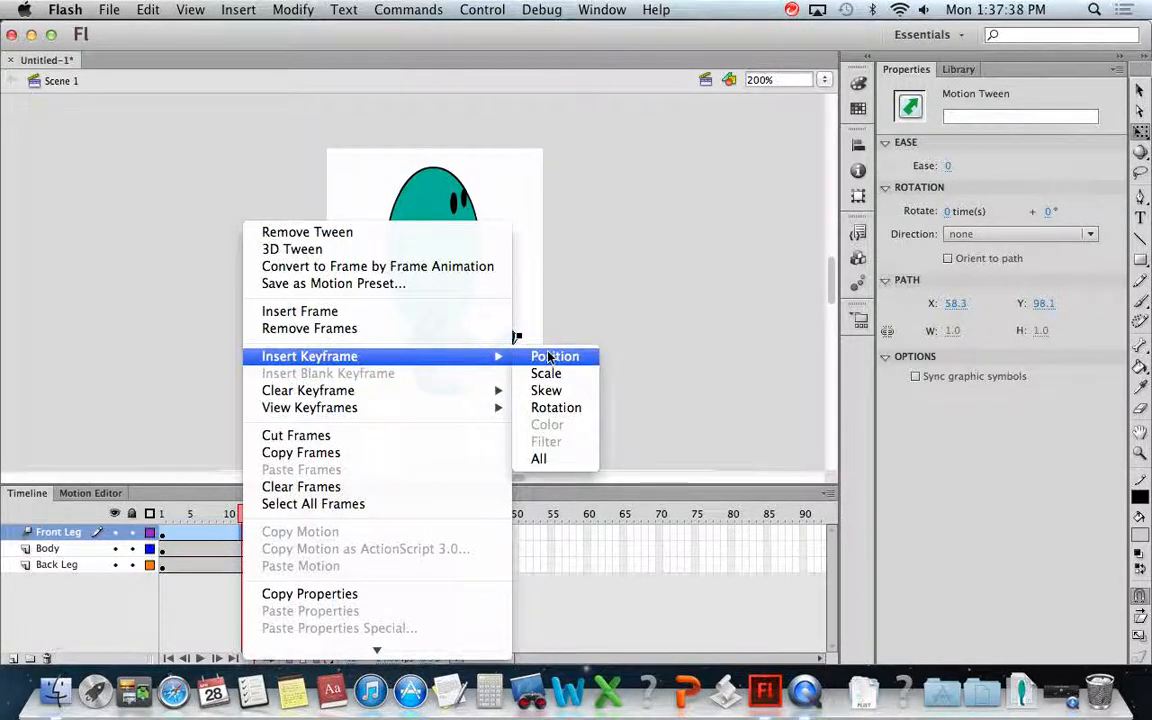
left_click(550, 407)
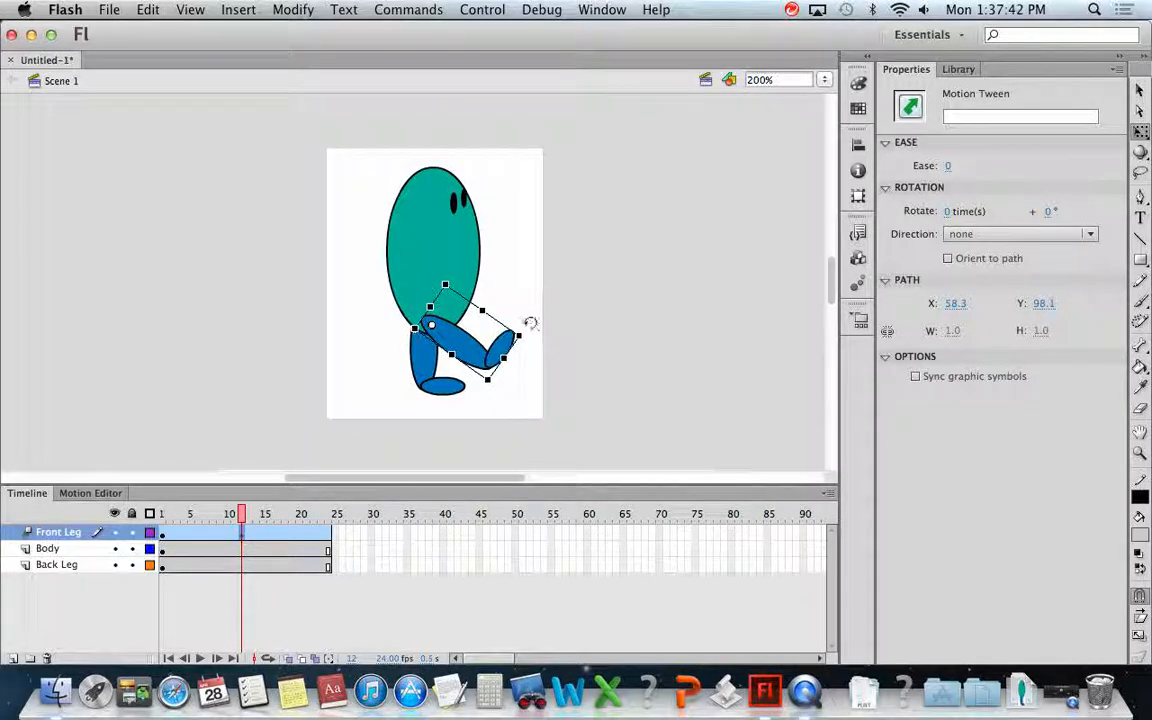
left_click_drag(527, 327, 359, 404)
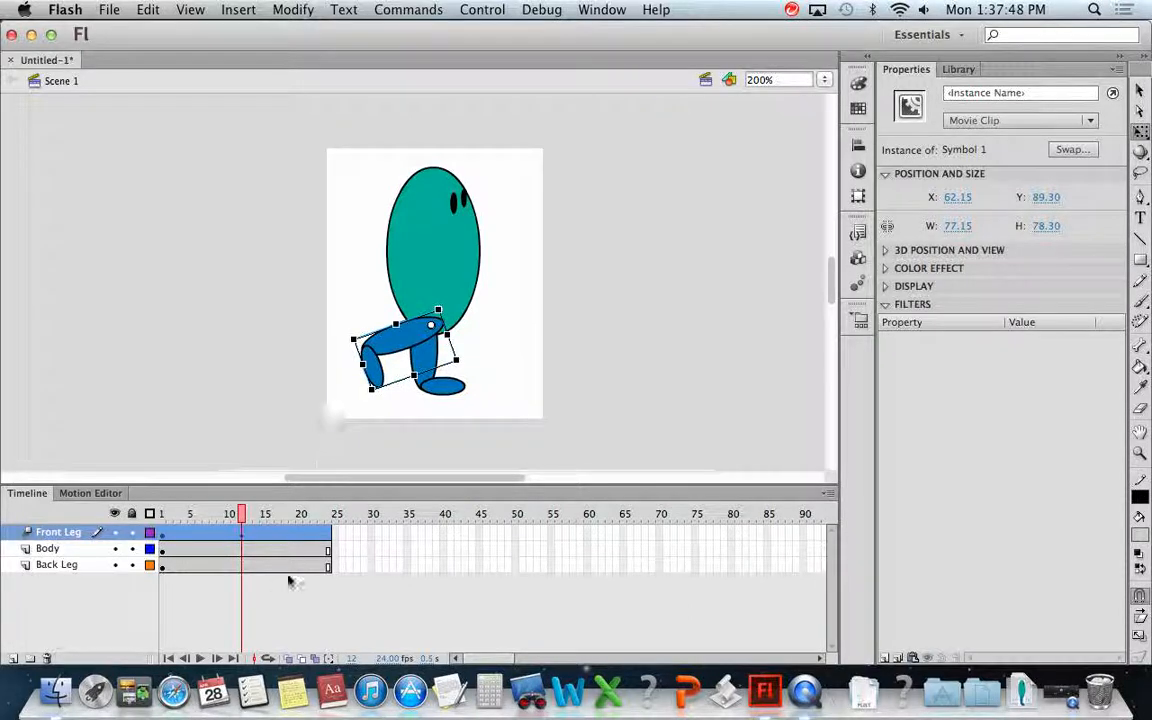
Step: Insert a Rotation keyframe at frame 24 of the Front Leg layer and swing the leg forward to about its starting pose
left_click(331, 540)
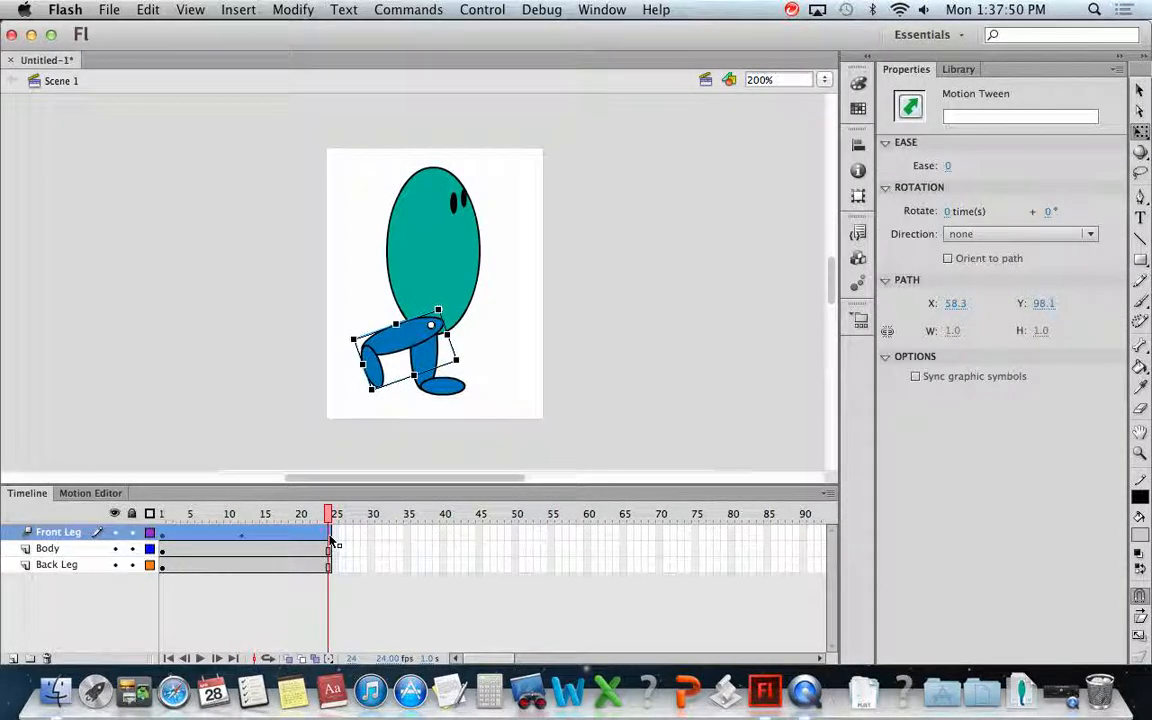
right_click(331, 540)
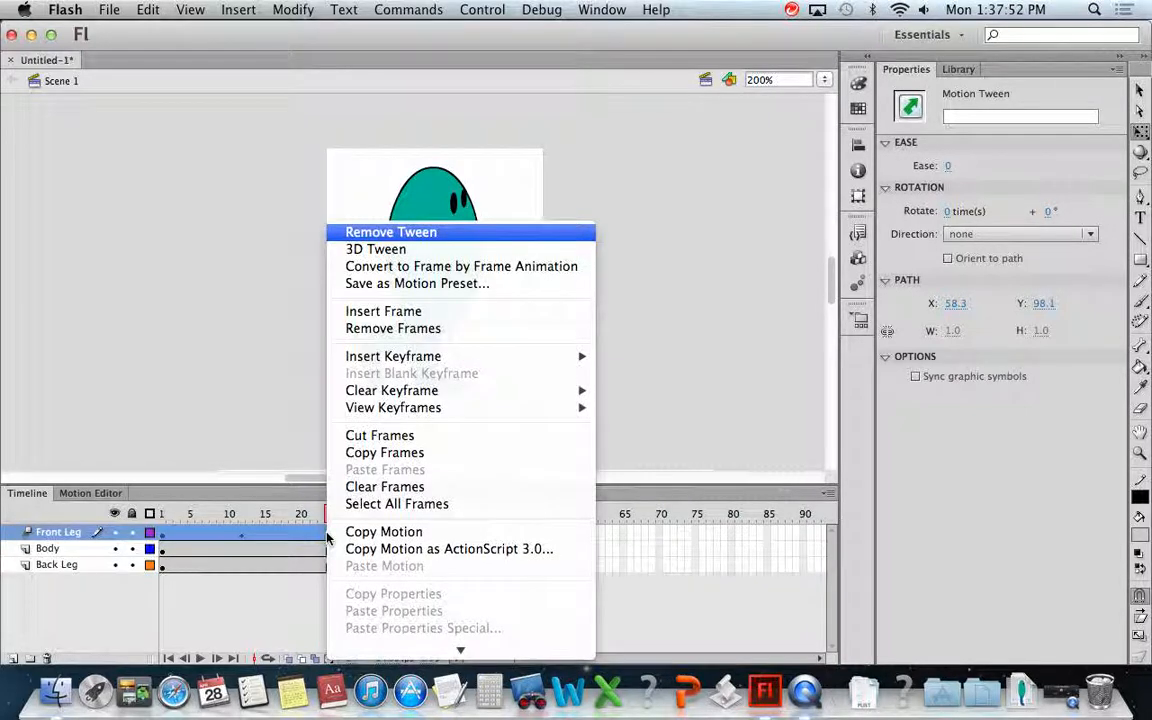
mouse_move(450, 356)
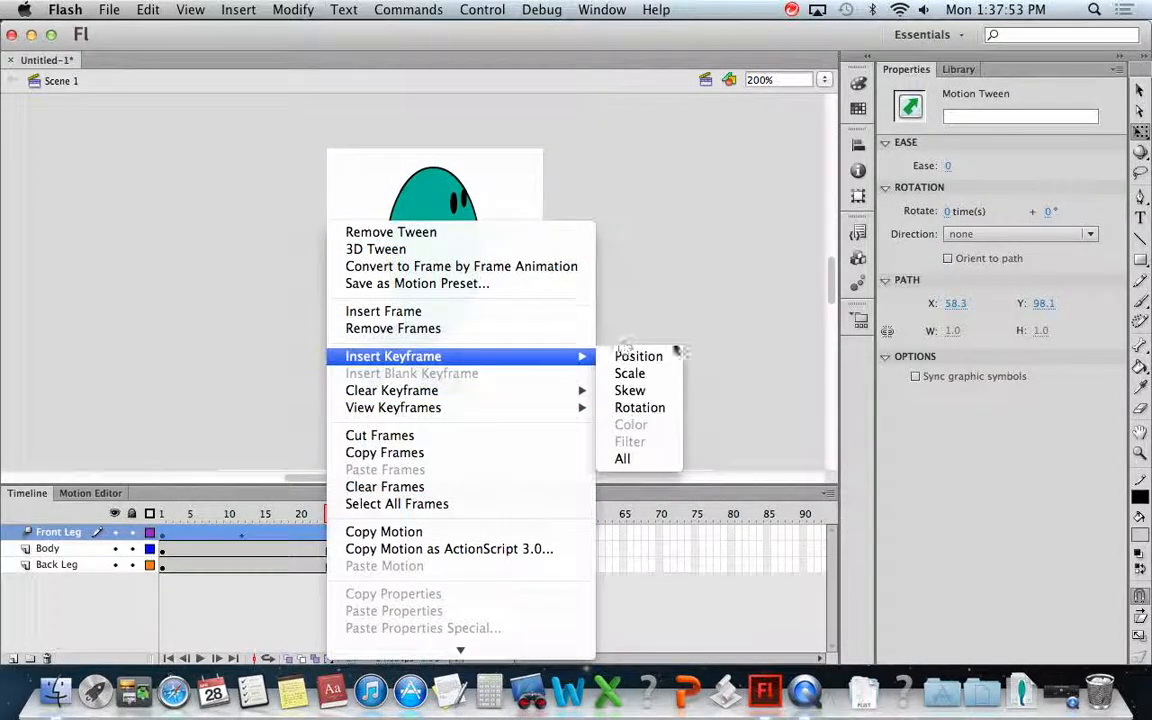
left_click(650, 407)
left_click_drag(366, 394, 532, 374)
left_click(535, 378)
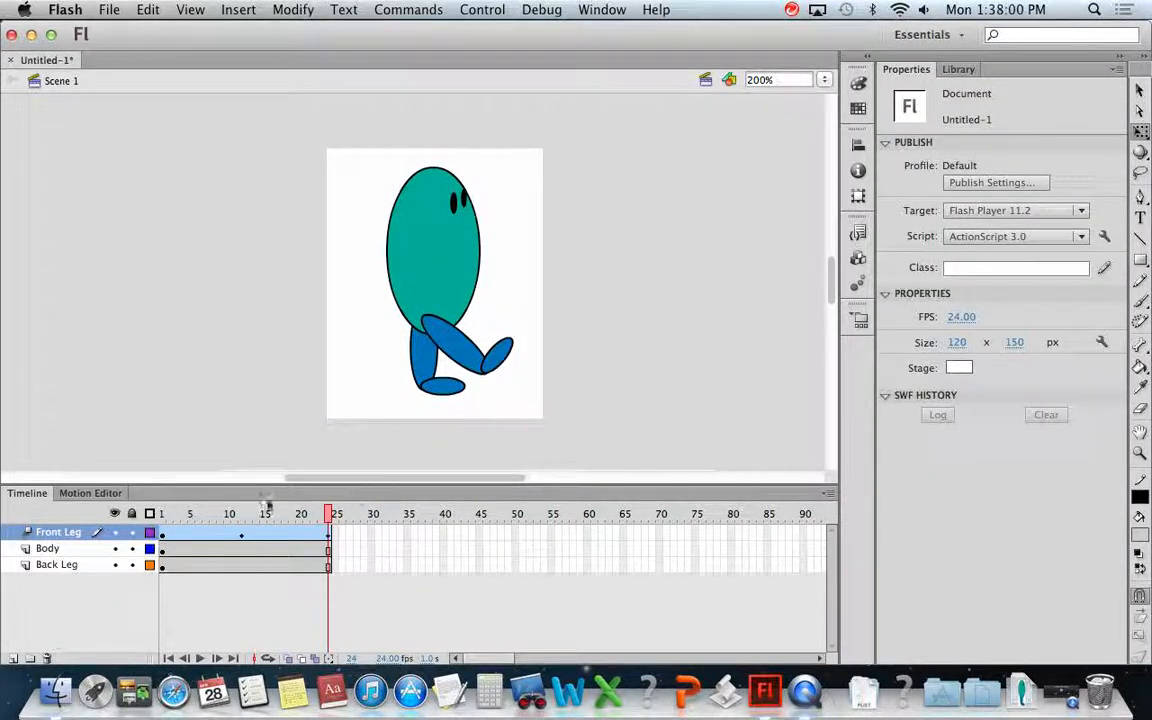
Step: Play the front leg's animation from frame 1 and review its poses at frames 1, 12 and 24
left_click(163, 514)
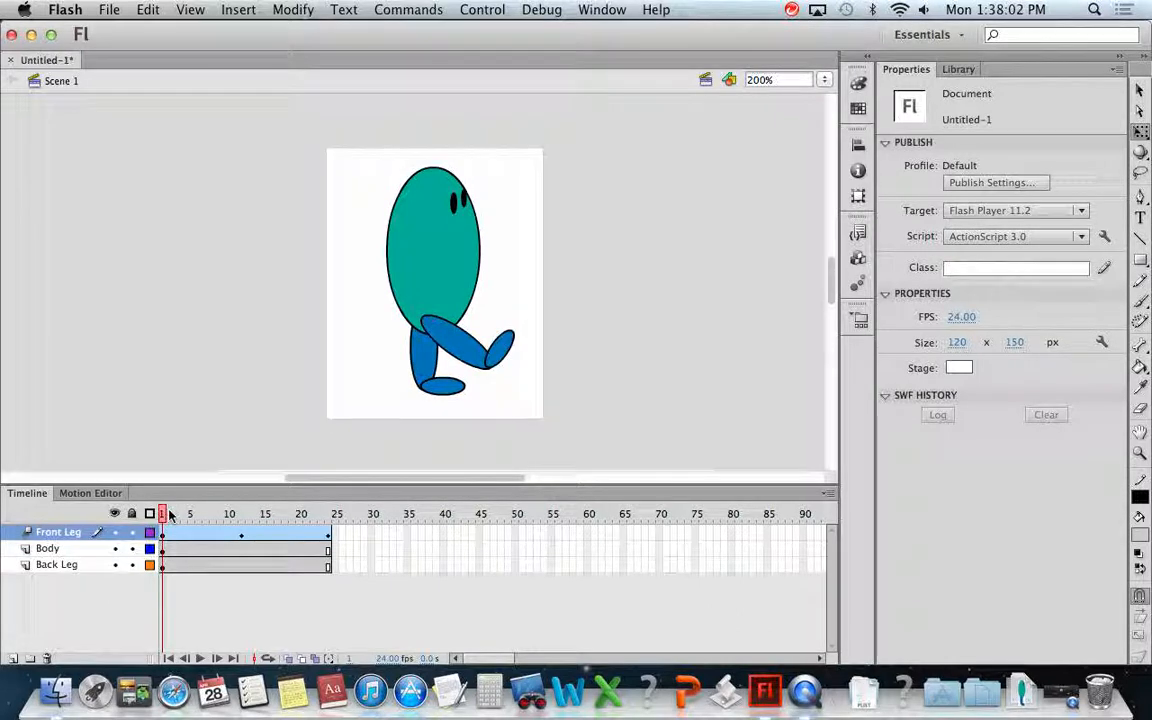
key("Return")
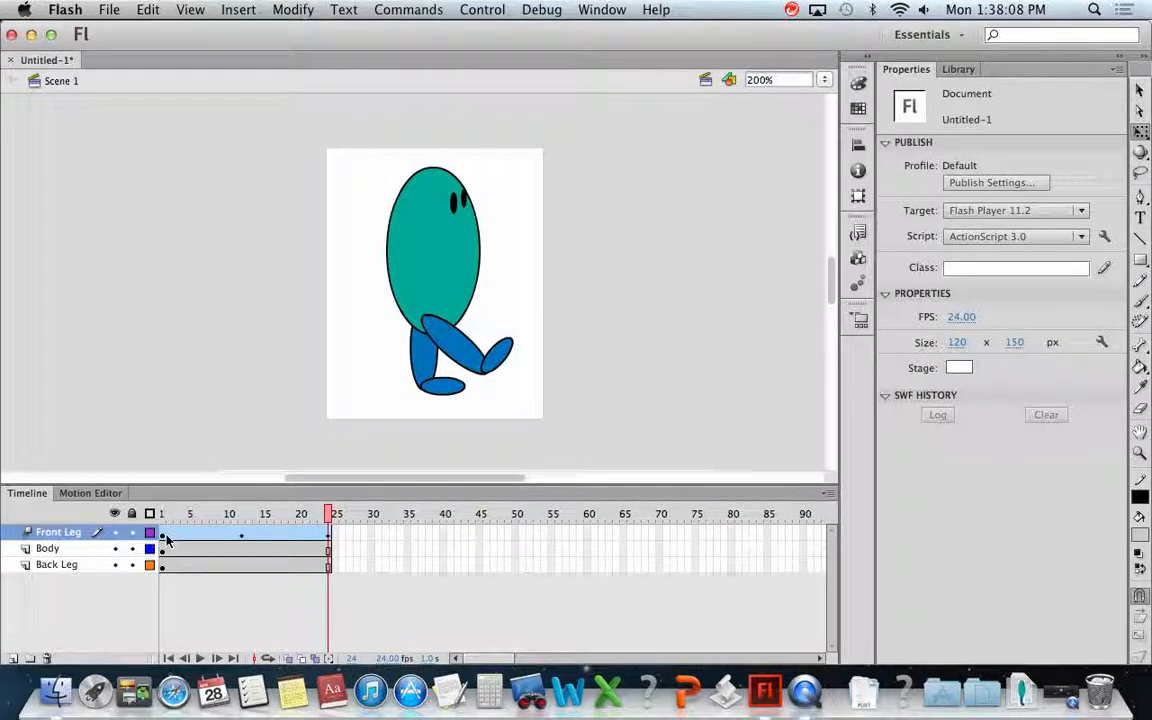
left_click(167, 535)
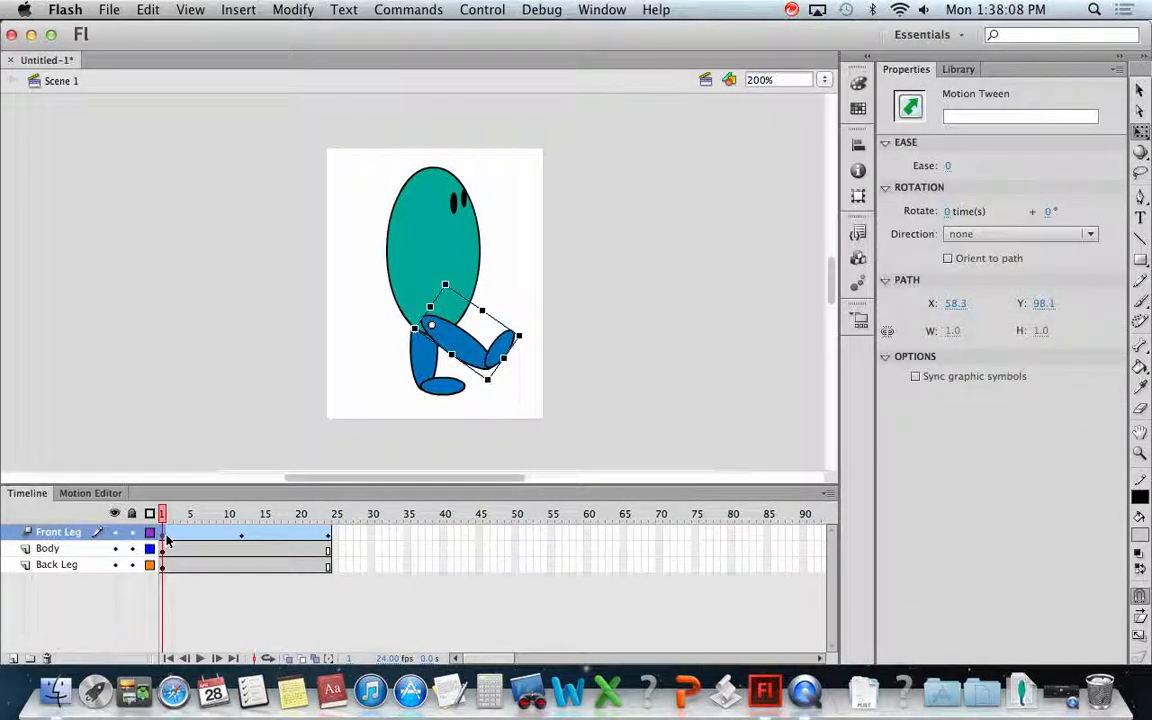
left_click(242, 540)
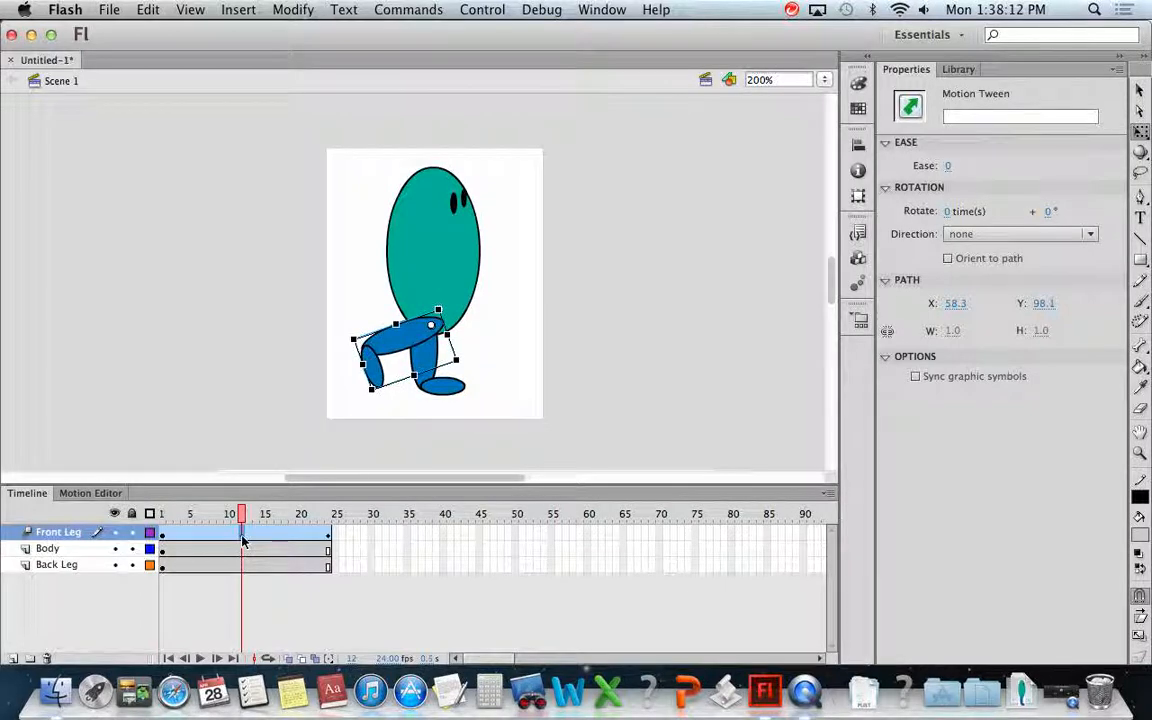
left_click_drag(232, 514, 347, 509)
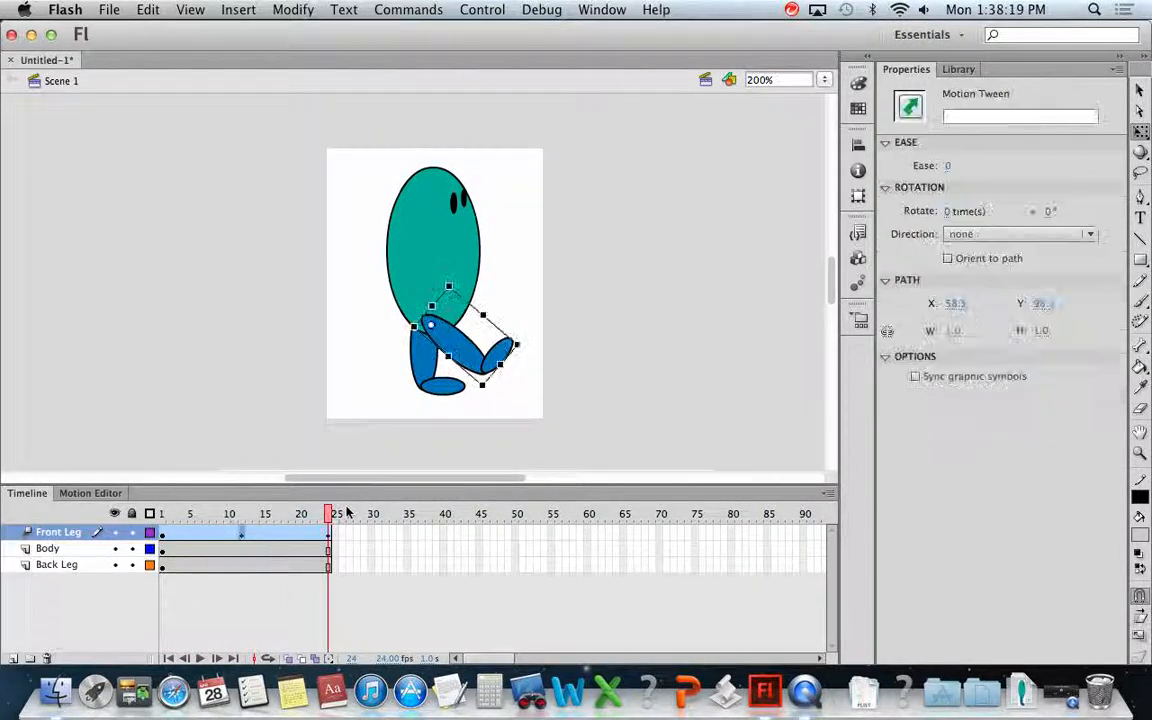
Step: Create a motion tween on the Back Leg layer from frame 1, agreeing to convert the leg to a symbol
left_click(165, 566)
right_click(165, 566)
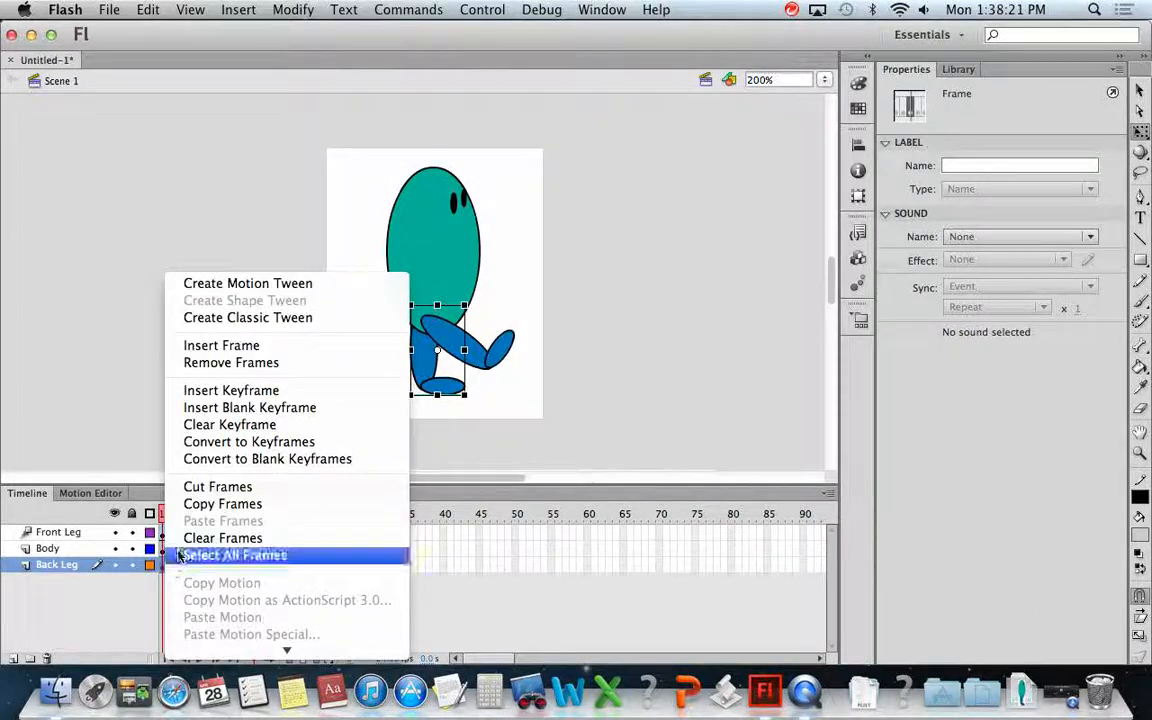
left_click(229, 285)
left_click(767, 404)
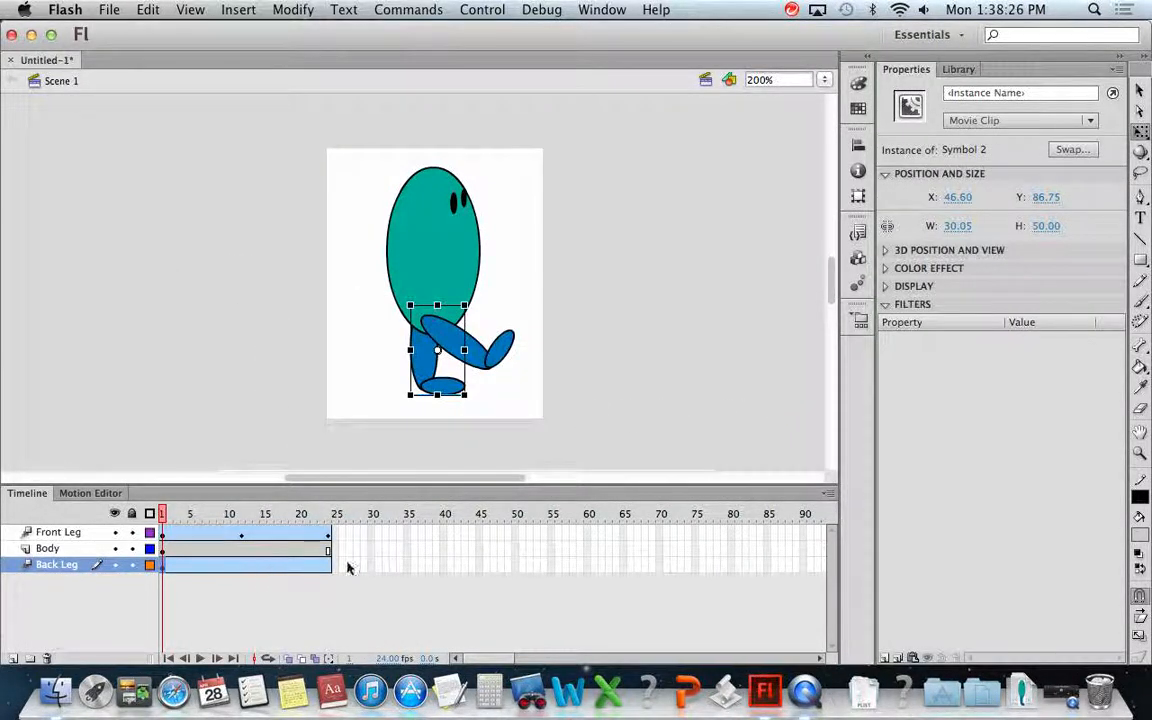
Step: Move the back leg's transformation point to the hip and rotate the leg backward behind the body at frame 1
left_click_drag(472, 401, 391, 418)
key("super+z")
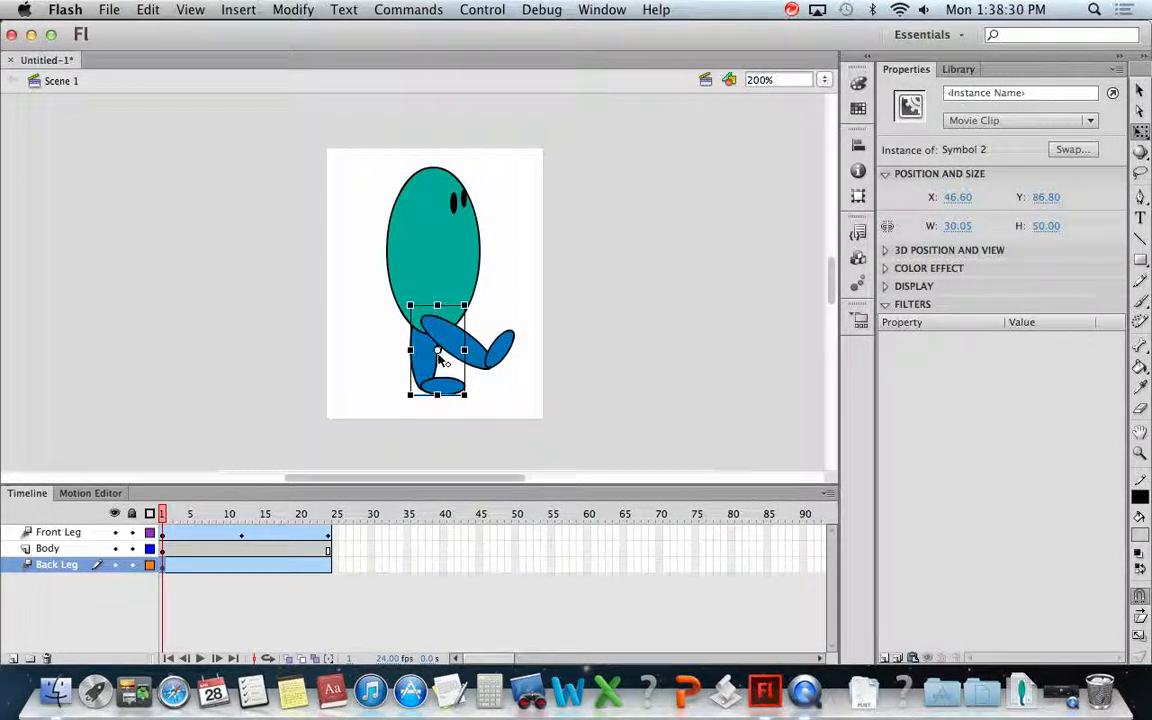
left_click_drag(437, 351, 423, 321)
left_click_drag(473, 394, 353, 411)
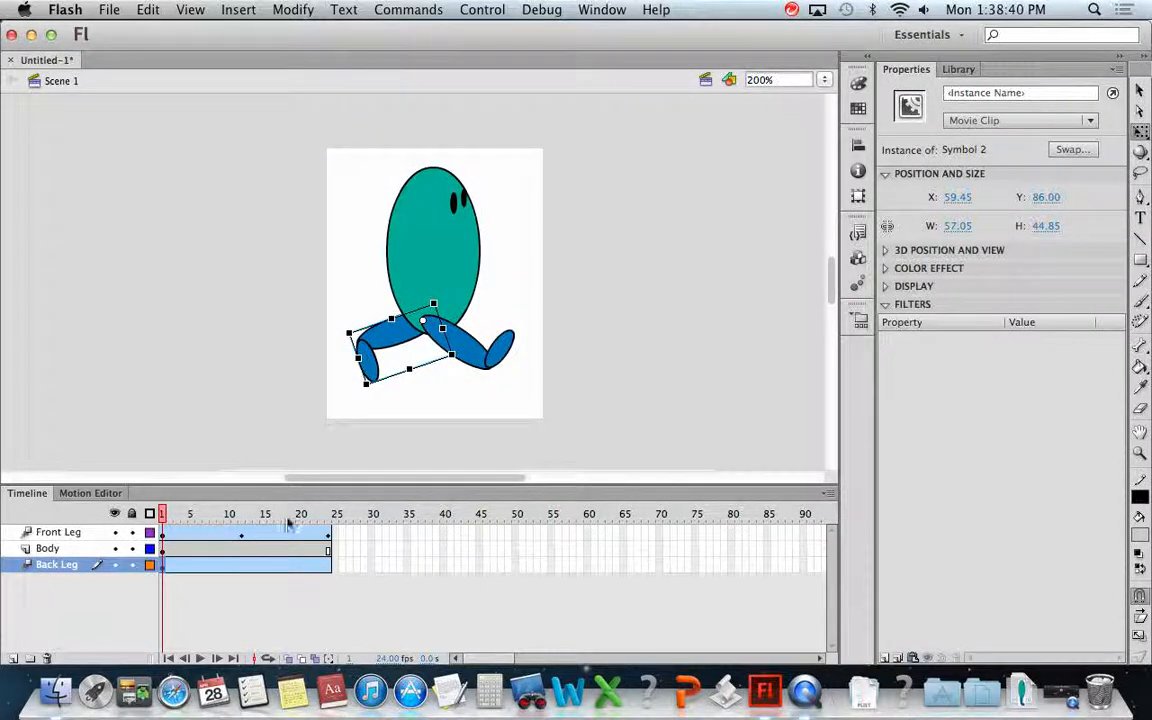
Step: At frame 12 of the Back Leg layer, swing the back leg forward in front of the body
left_click(241, 566)
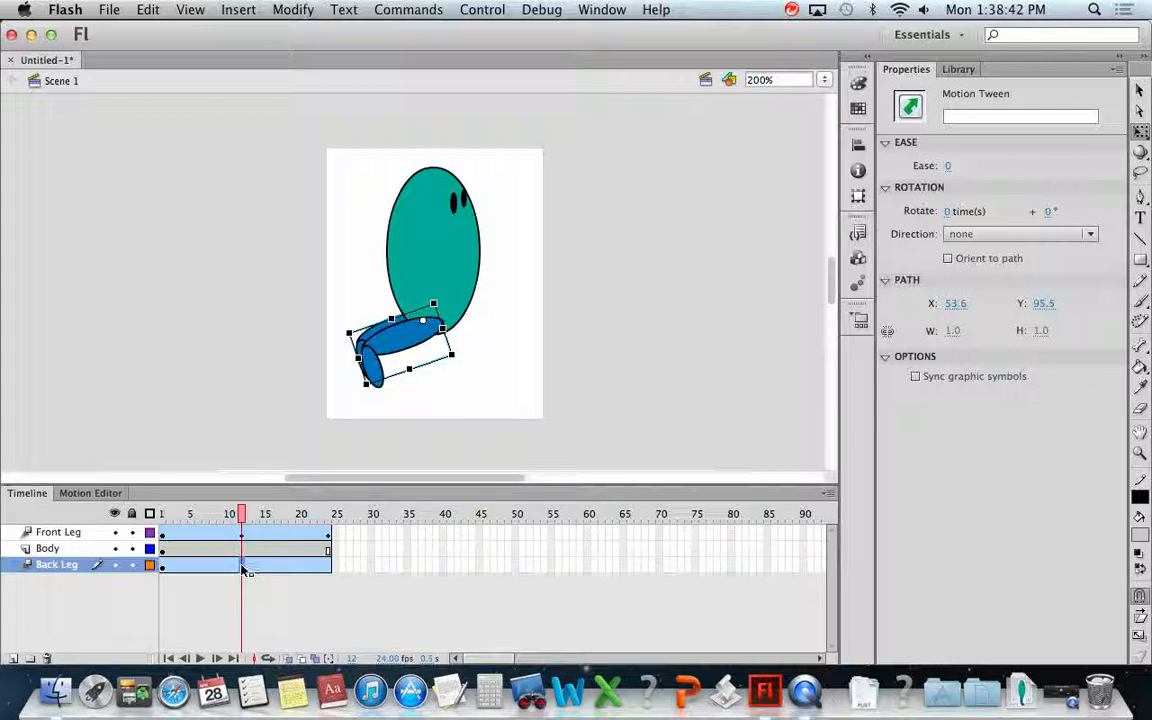
left_click(362, 398)
left_click_drag(362, 398, 545, 351)
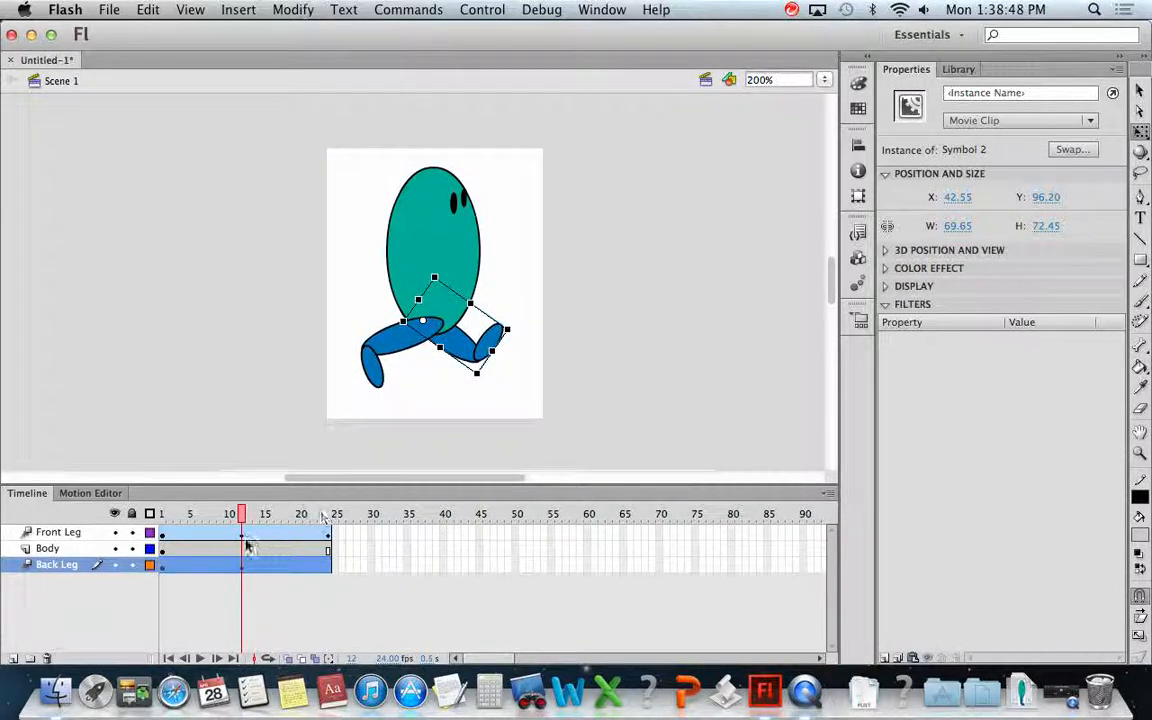
Step: At frame 24 of the Back Leg layer, swing the leg backward to about its frame 1 pose
left_click(329, 567)
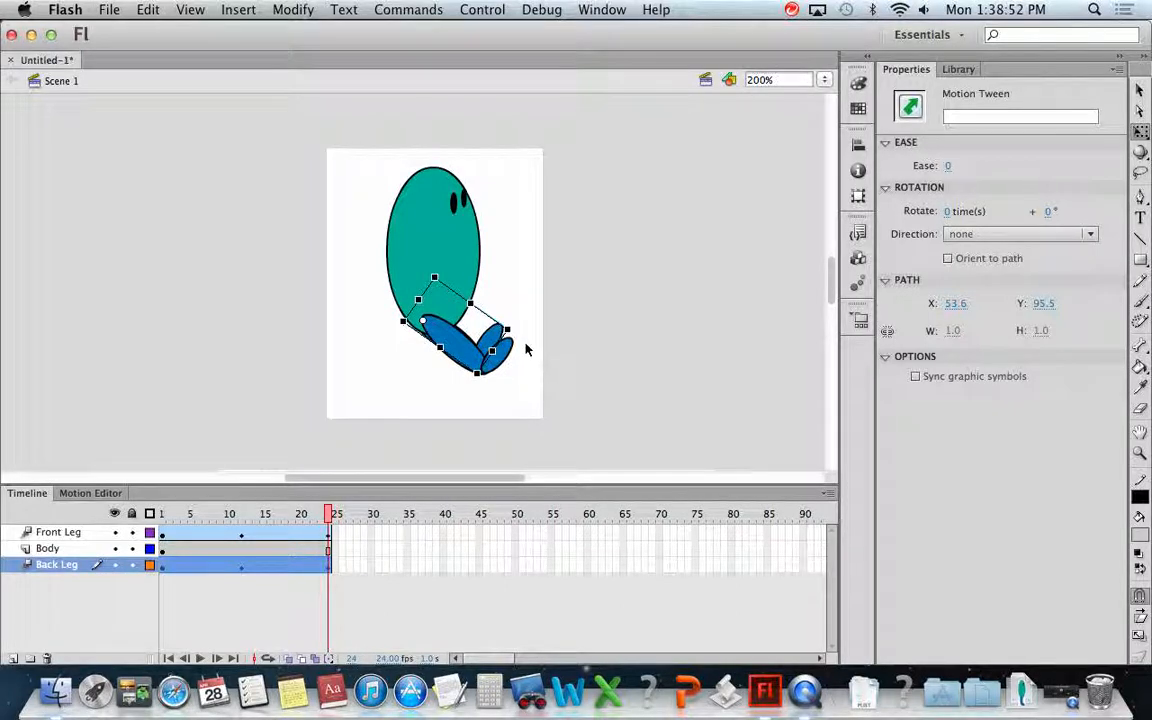
left_click_drag(519, 327, 375, 424)
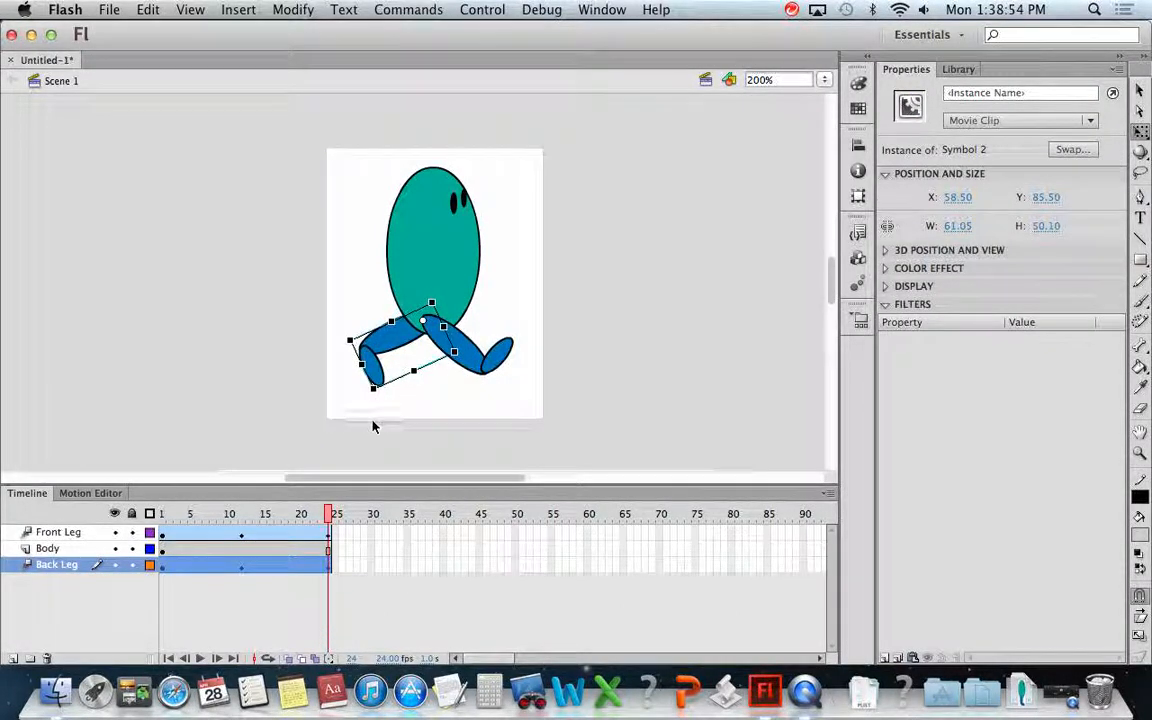
left_click(383, 437)
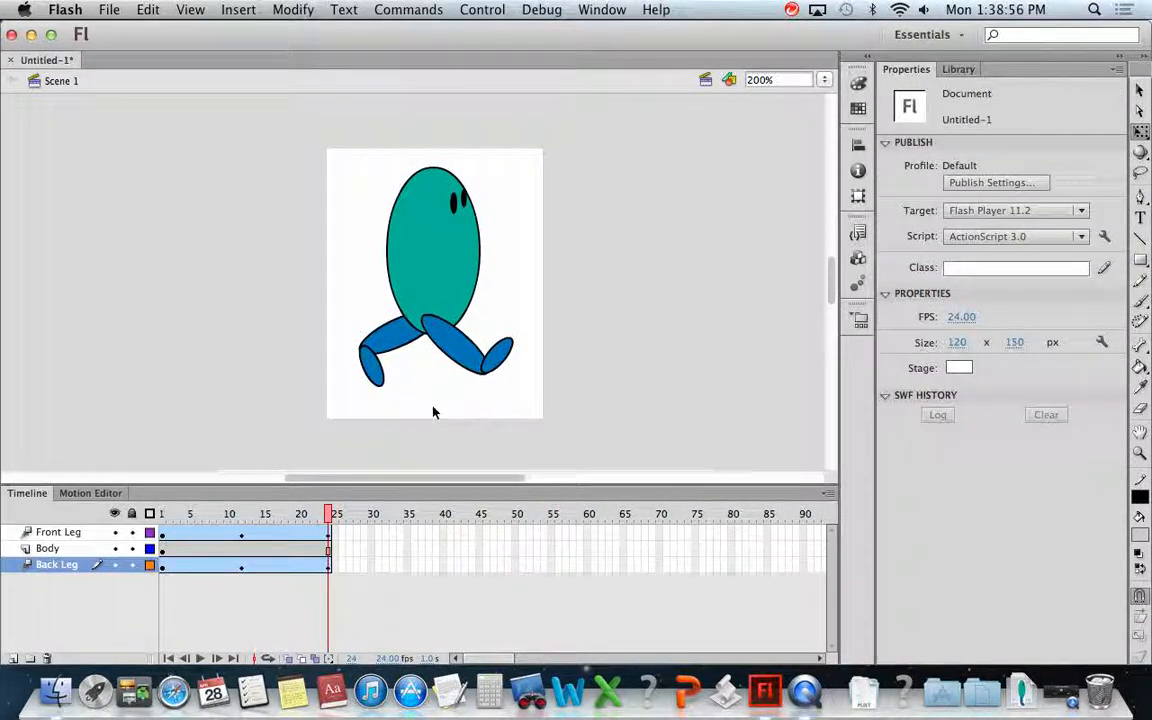
Step: Play the finished walk cycle with looped playback to review both legs' motion, and stop it
key("Return")
left_click(482, 10)
left_click(539, 229)
key("Return")
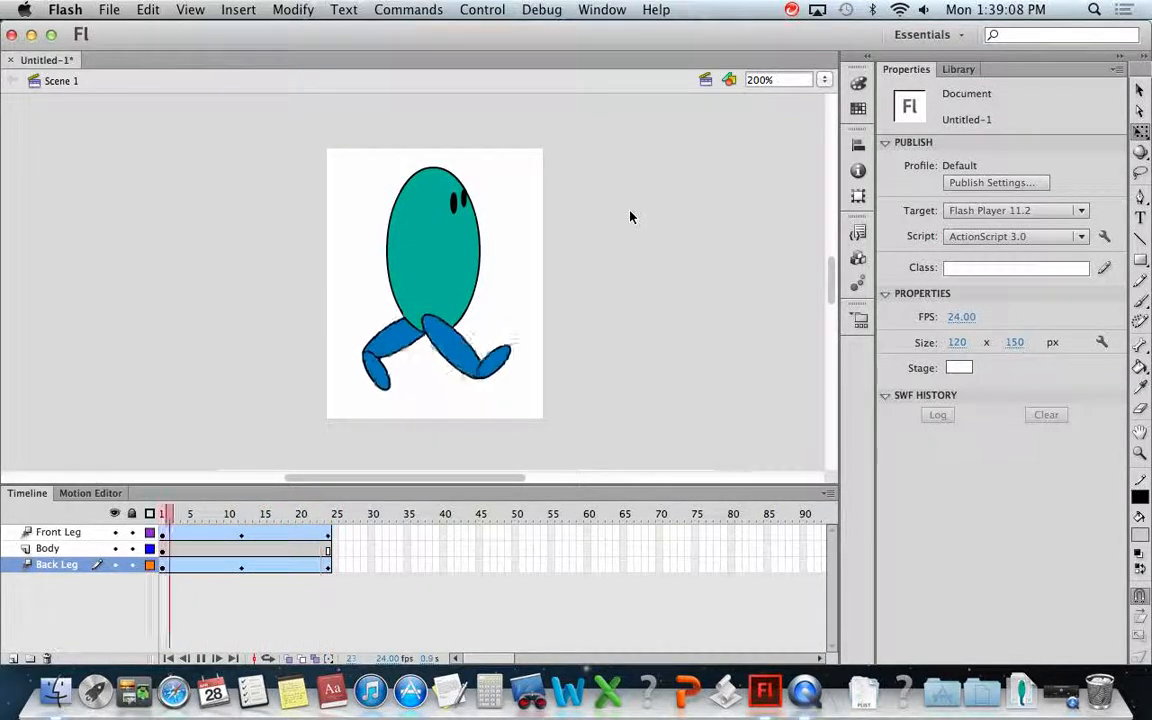
key("Return")
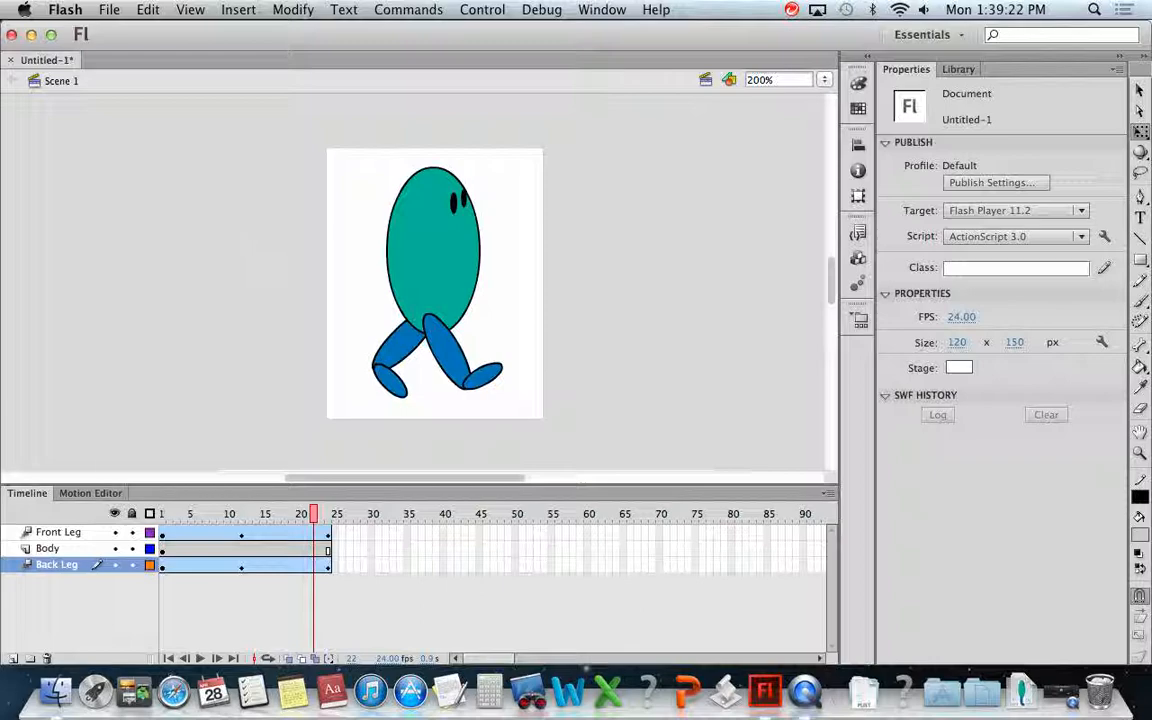
Step: Set up a movie export in PNG Sequence format to the Desktop with the file name jellyWalkRight
left_click(104, 9)
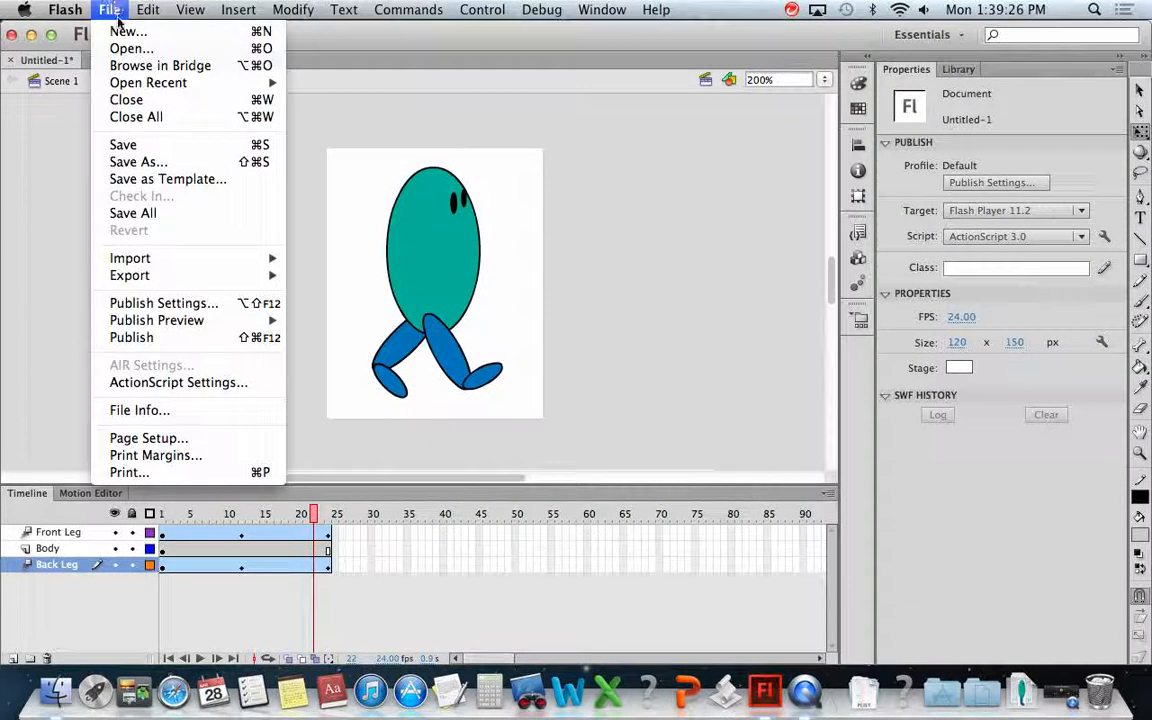
mouse_move(200, 275)
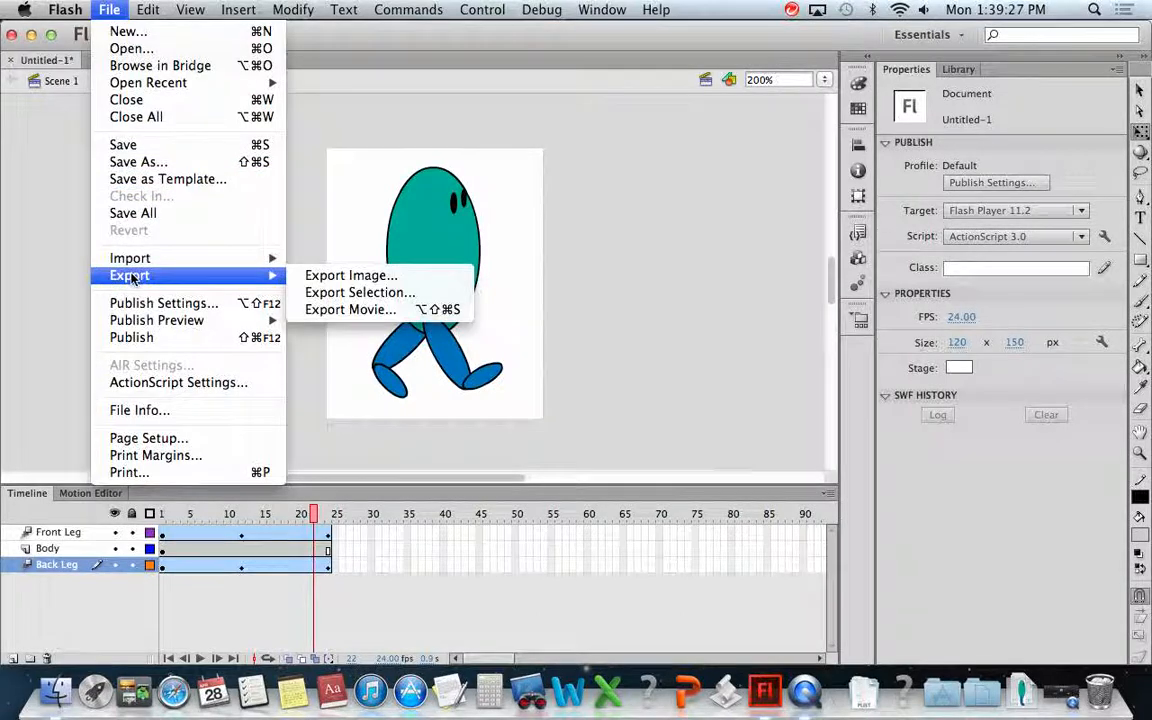
left_click(349, 312)
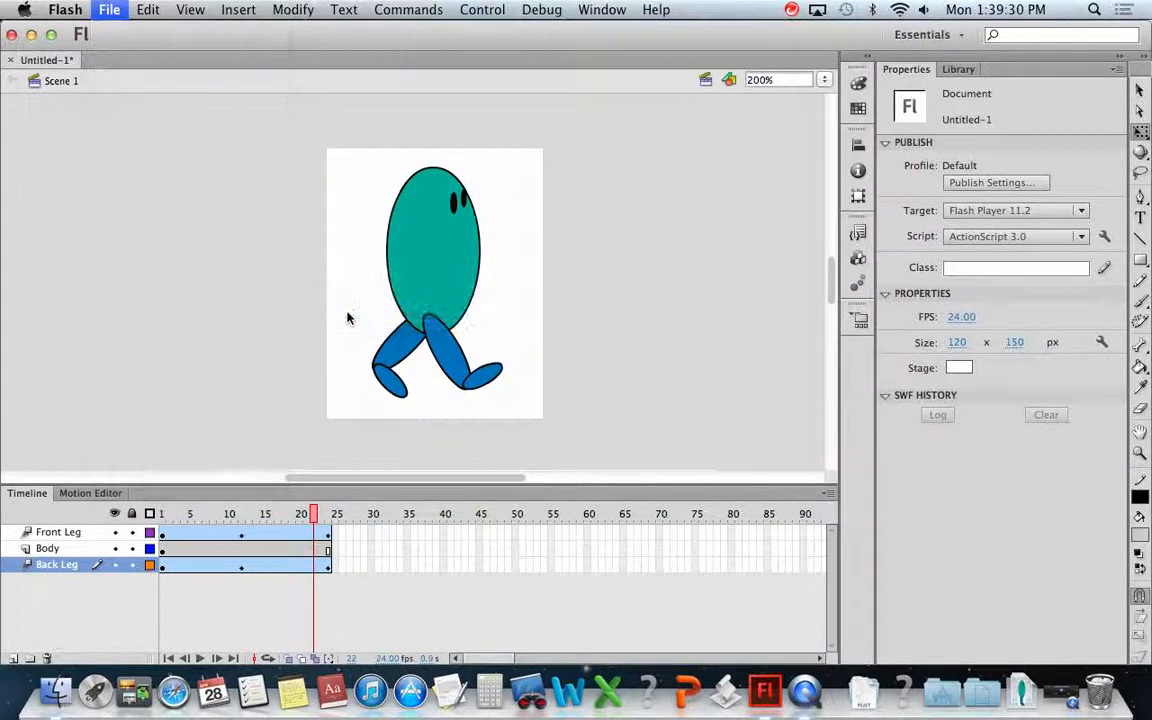
left_click(505, 416)
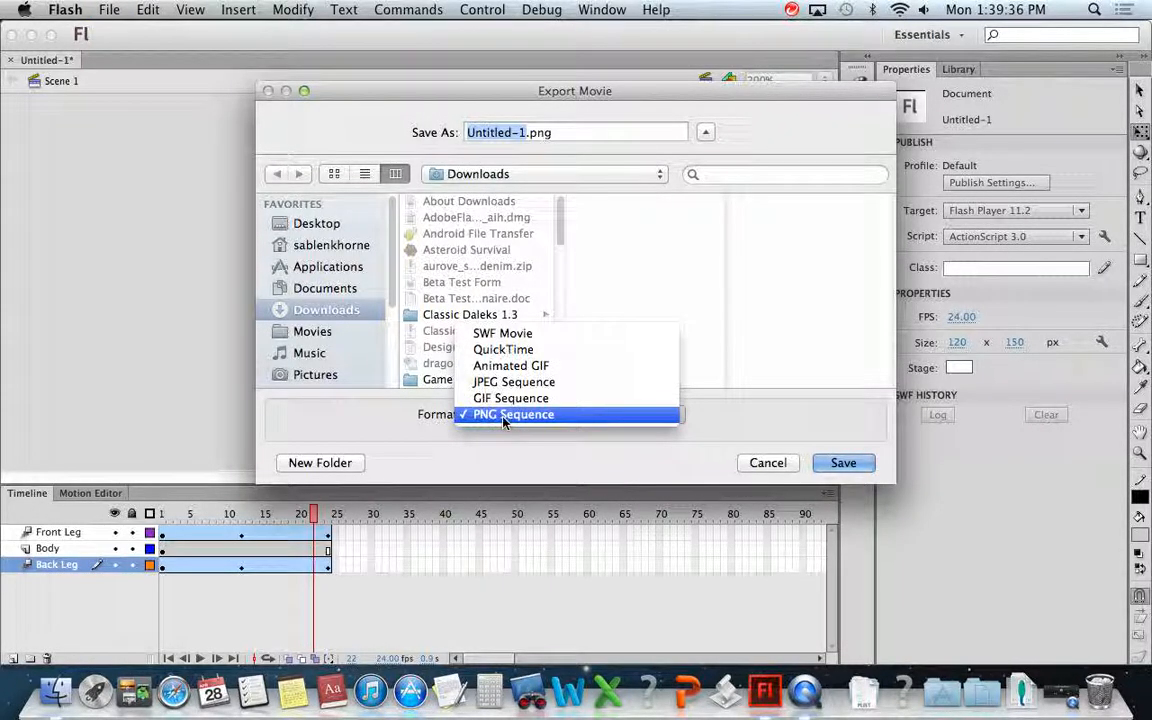
left_click(503, 420)
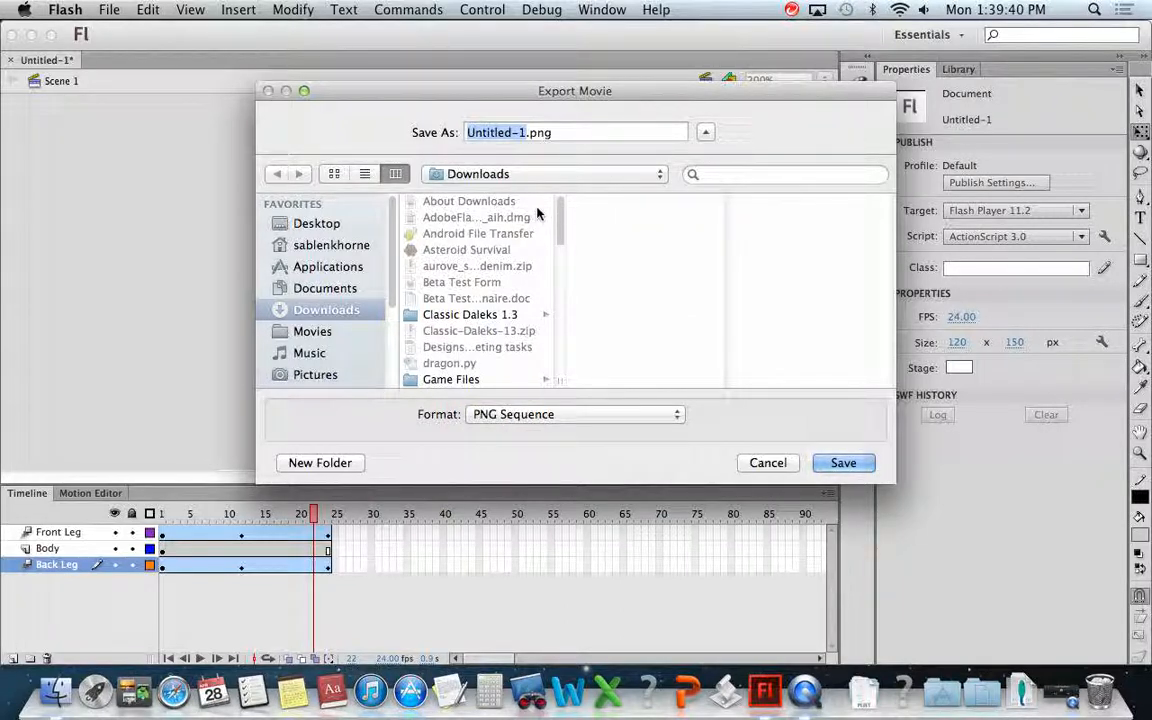
key("super+shift+d")
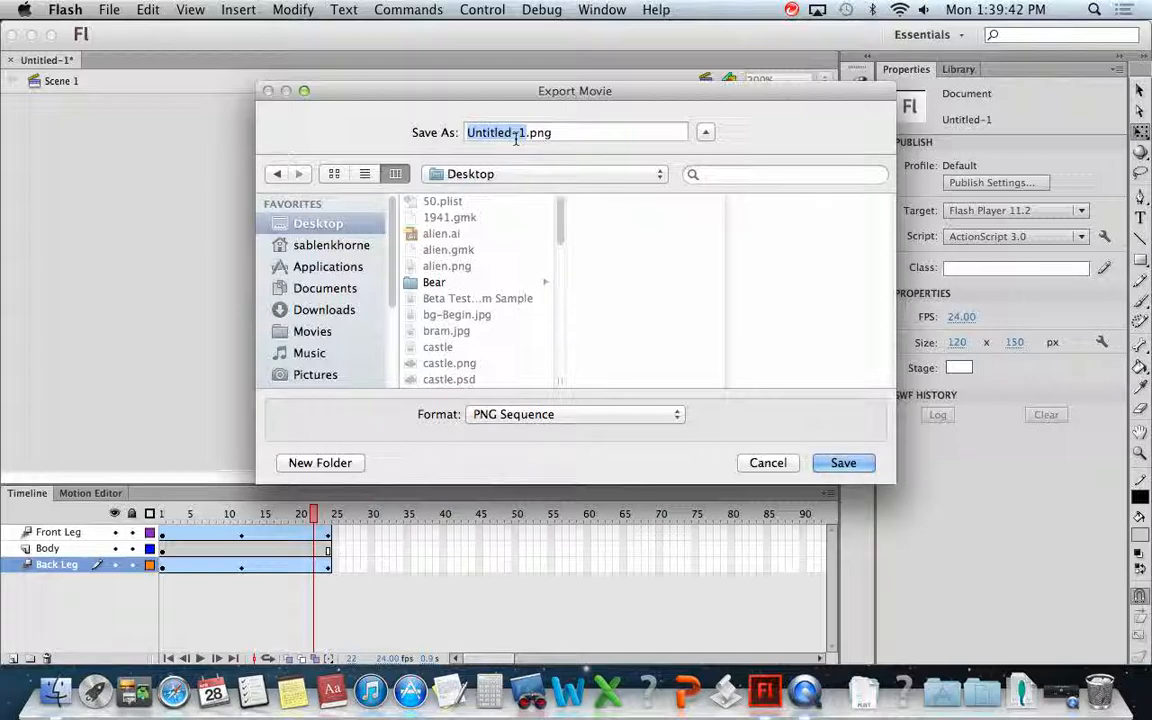
key("BackSpace")
type("jellyWalkRight")
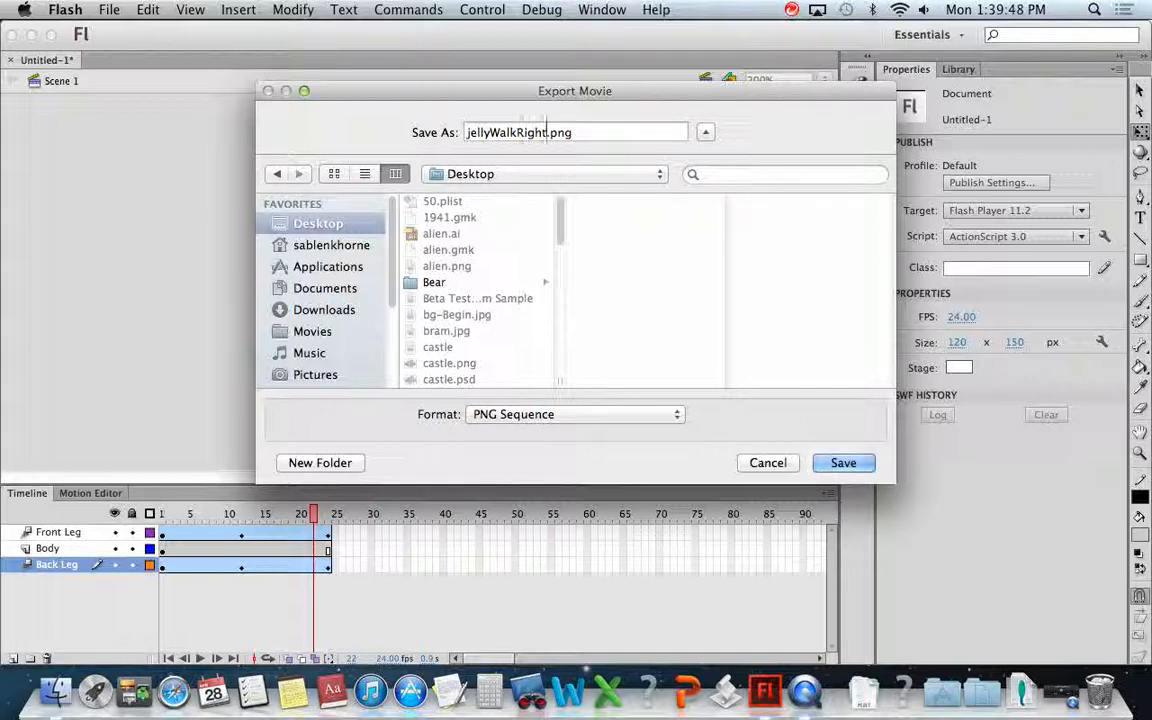
Step: Create a jellyWalk folder on the Desktop and export the PNG sequence into it with the default image settings
left_click(360, 463)
type("jellyWalk")
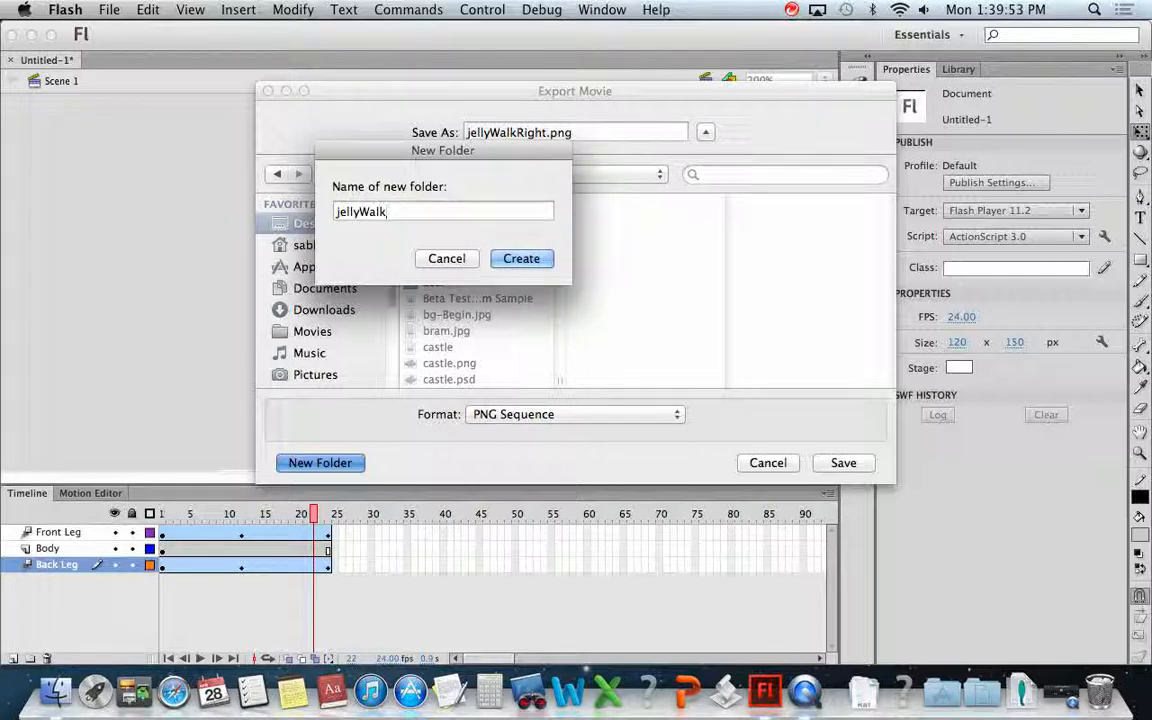
key("Return")
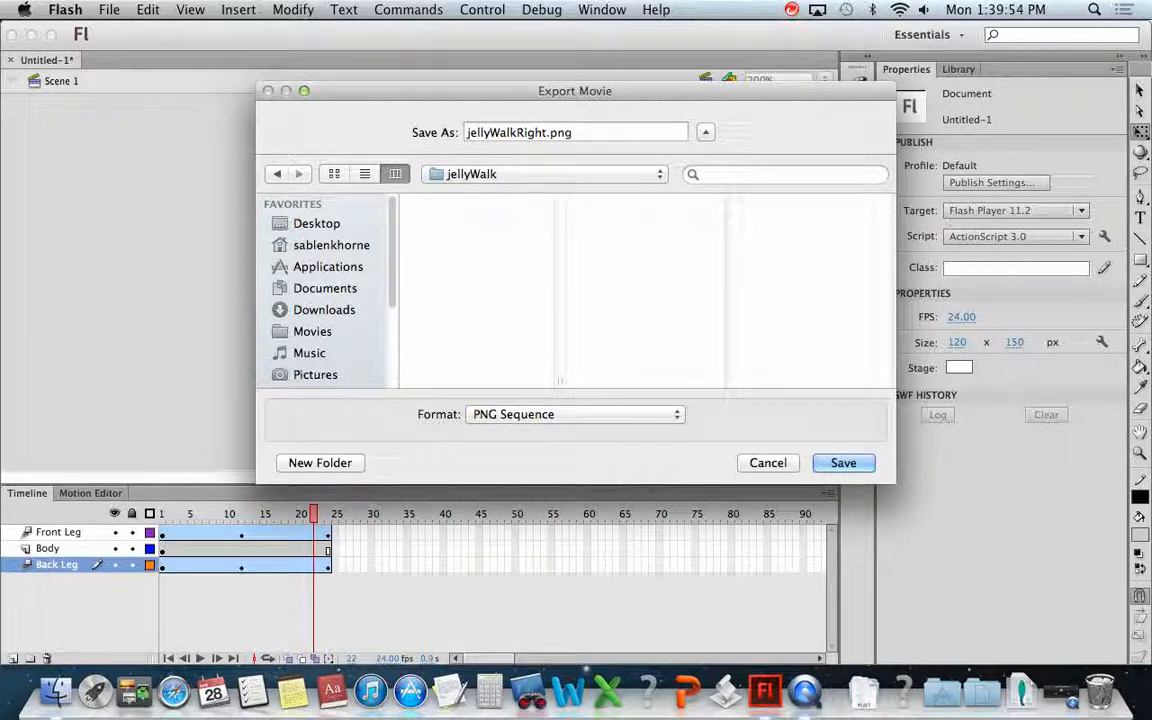
key("Return")
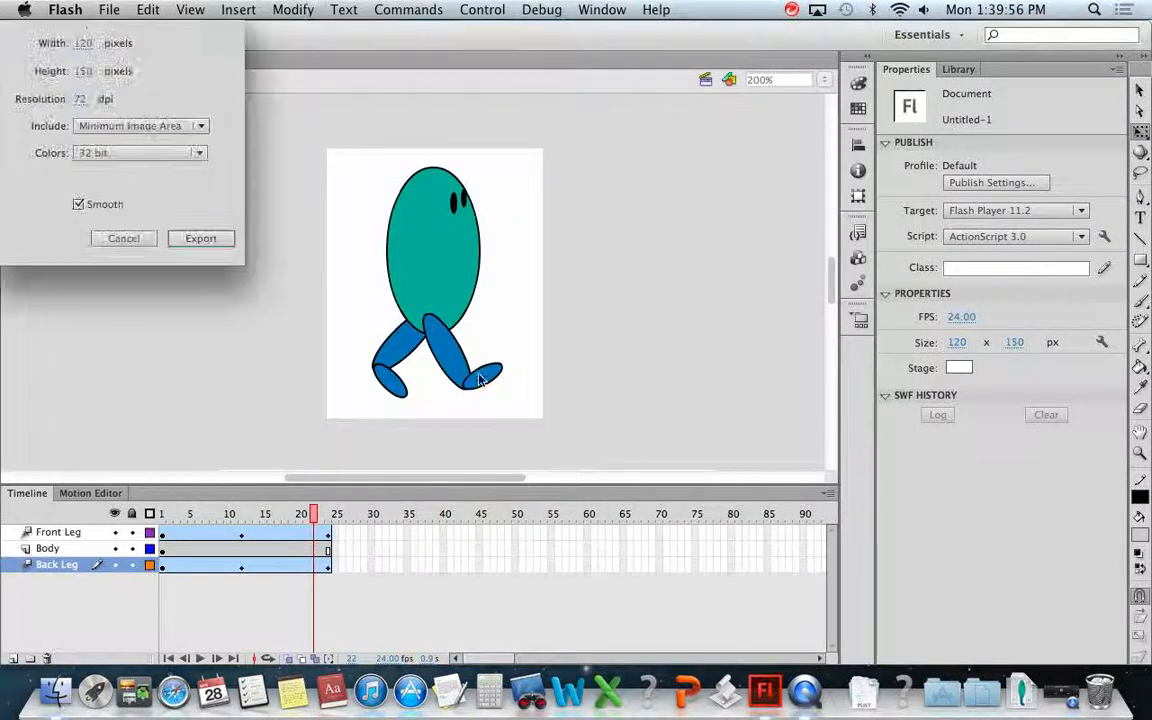
left_click(200, 238)
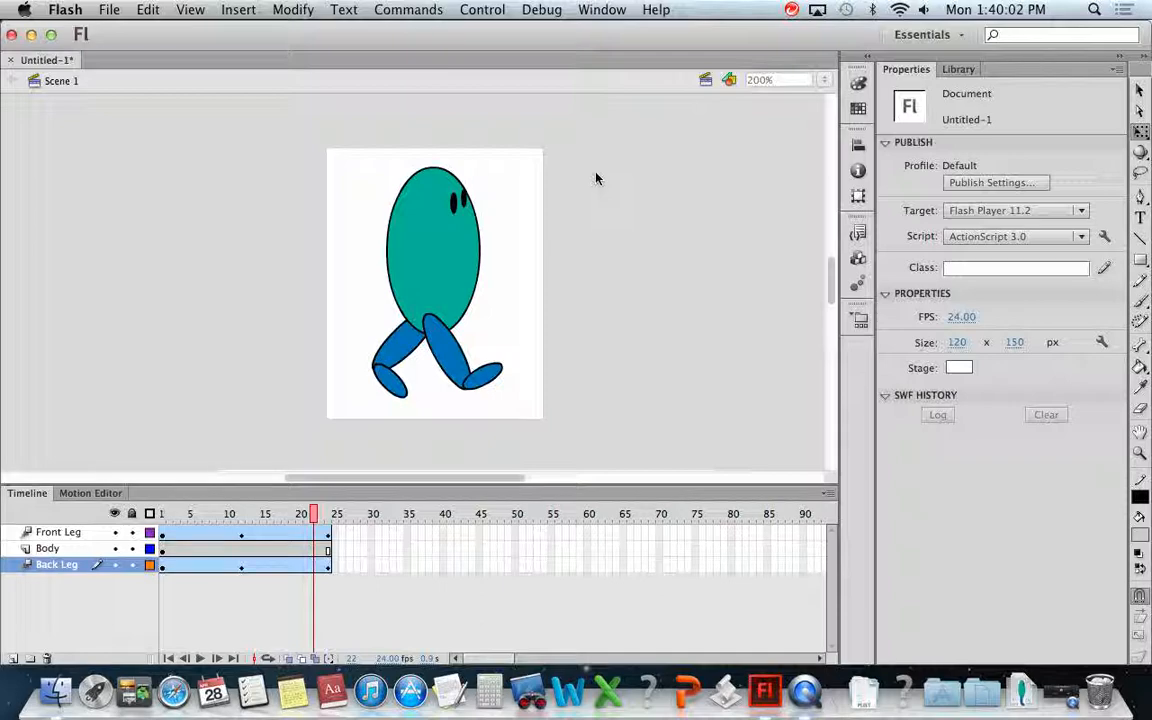
Step: Save the Flash document as jellyWalk.fla in the jellyWalk folder
key("super+s")
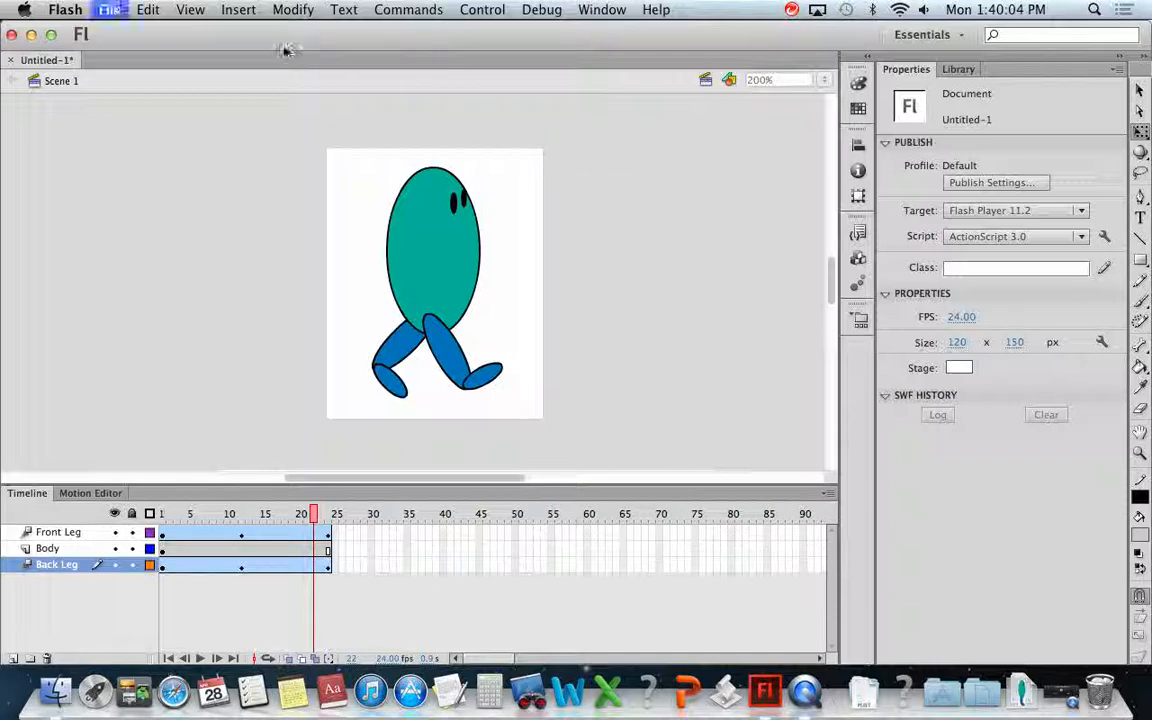
left_click_drag(476, 172, 488, 328)
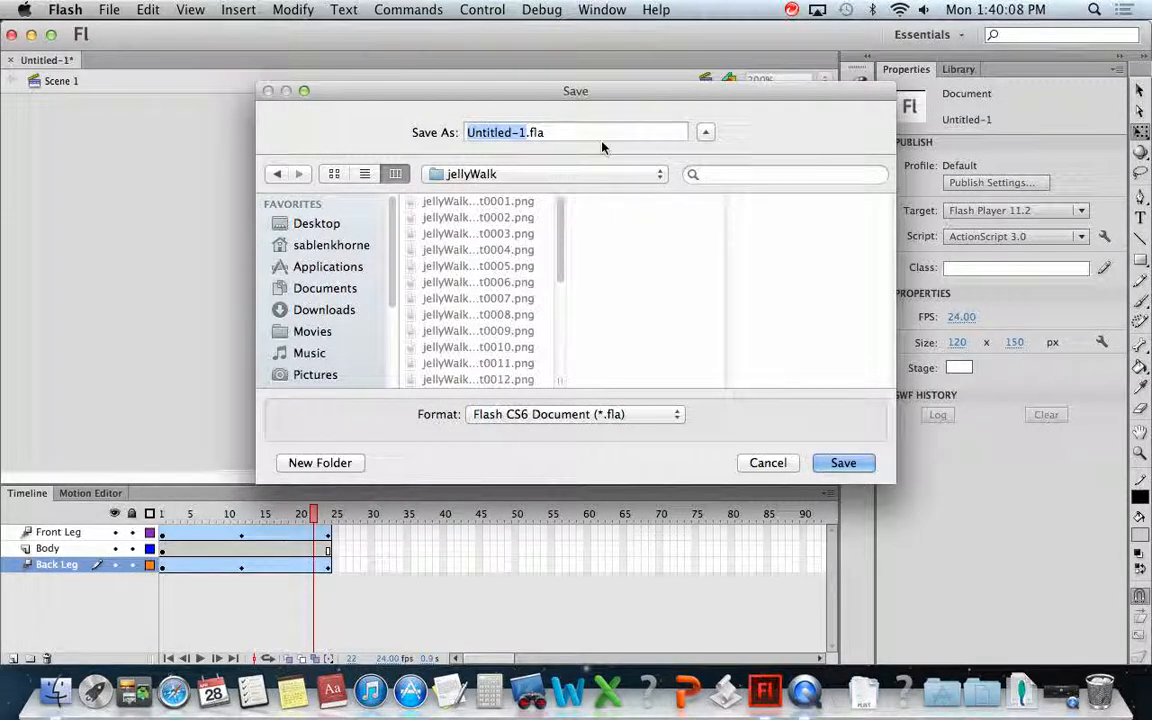
type("jellyWalk")
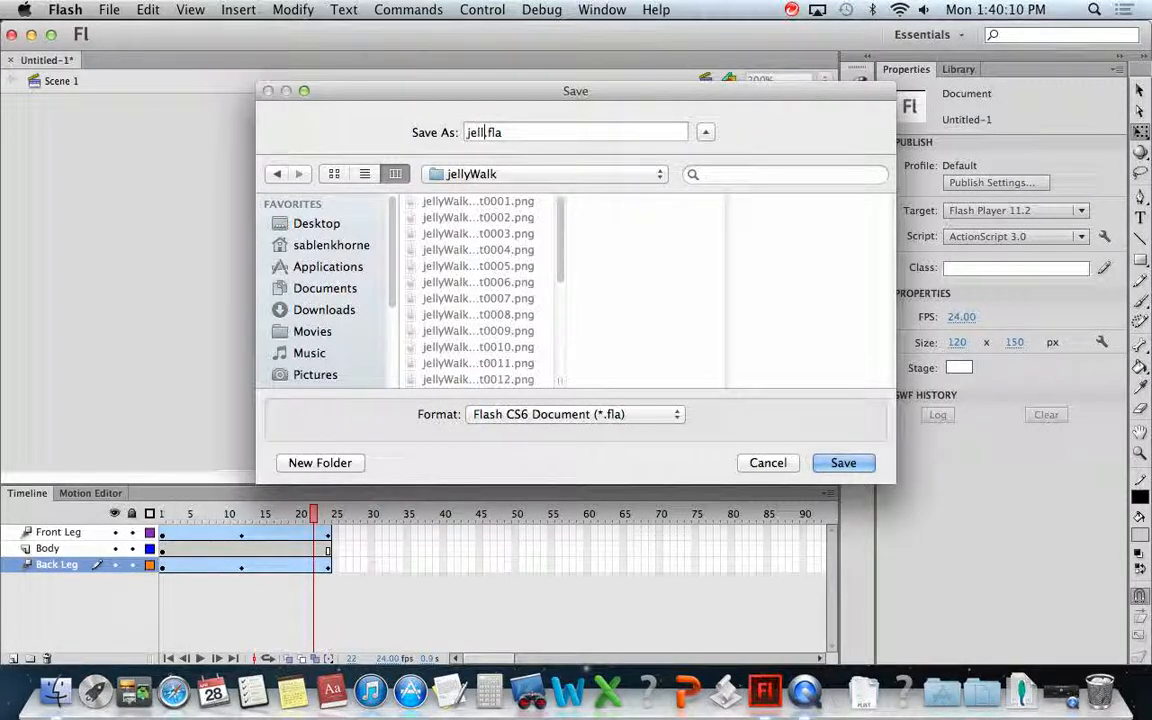
key("Return")
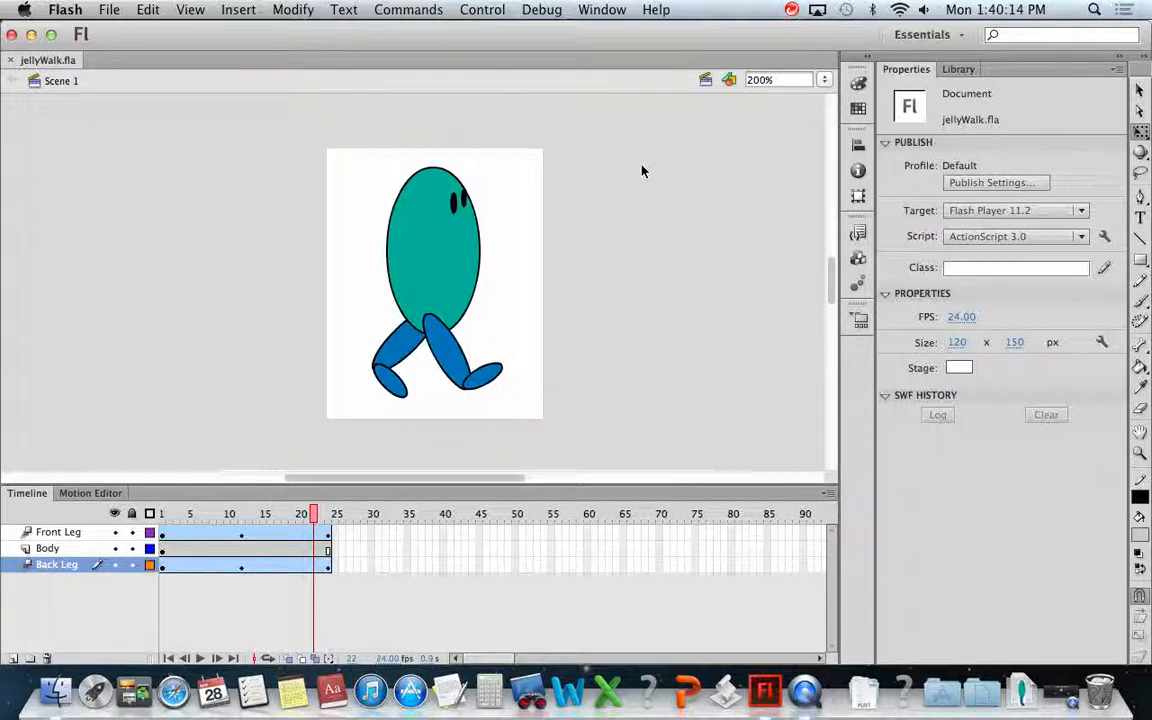
Step: Switch to Game Maker and start a new game
key("super+space")
type("game")
key("Return")
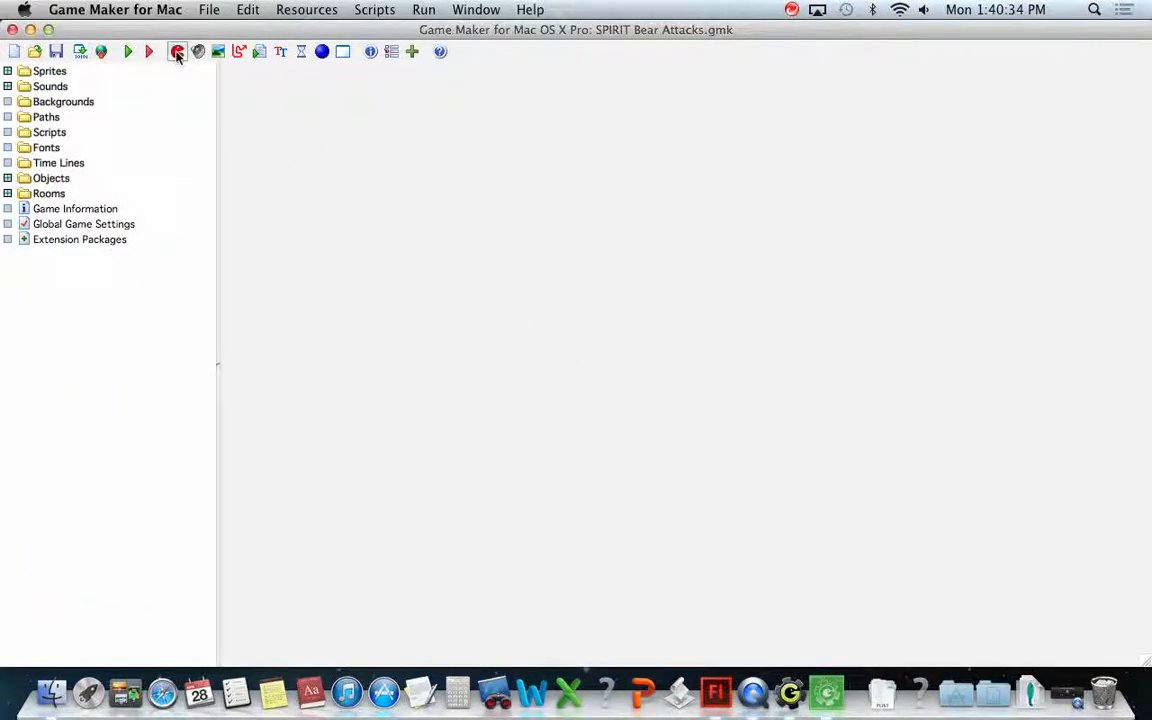
left_click(207, 10)
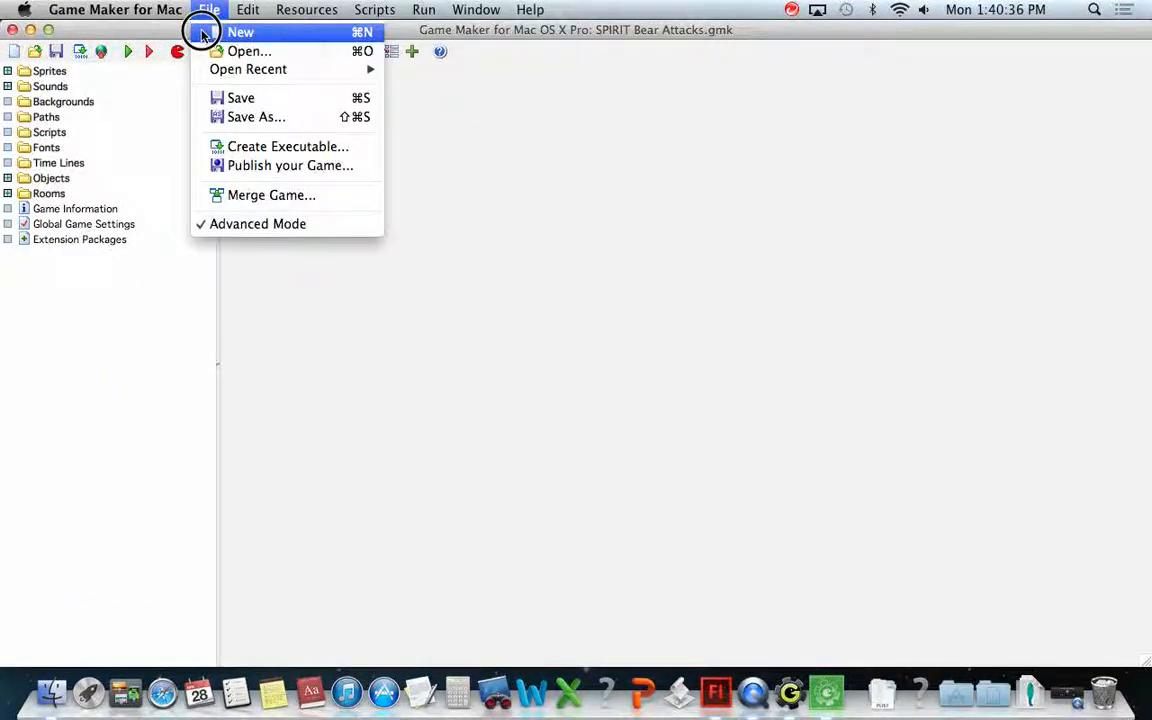
left_click(200, 32)
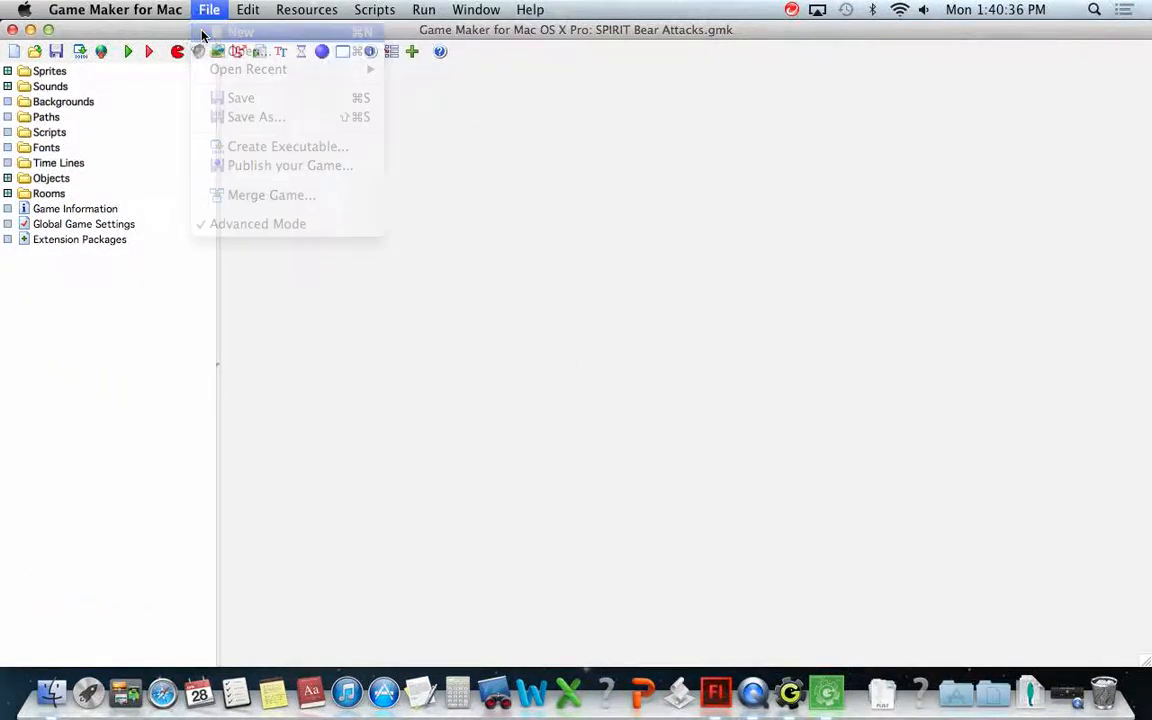
Step: Create a new sprite and name it spr_JellyWalkR
right_click(30, 76)
left_click(52, 81)
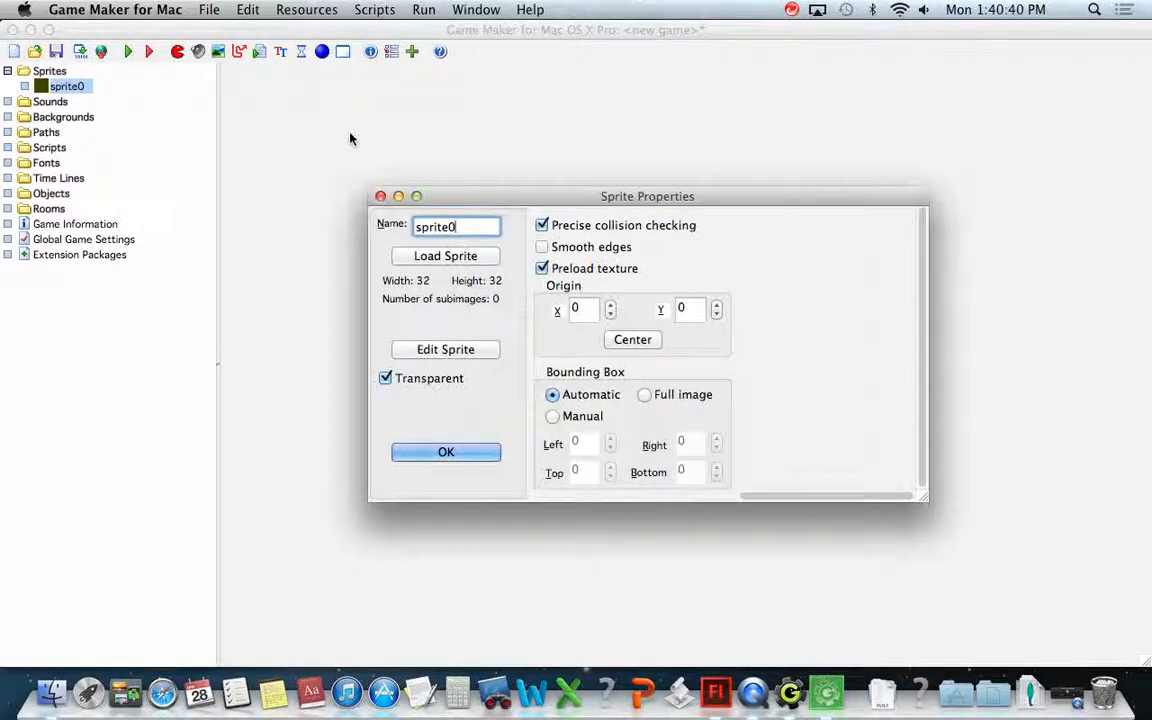
key("BackSpace")
key("BackSpace")
key("BackSpace")
key("BackSpace")
type("_")
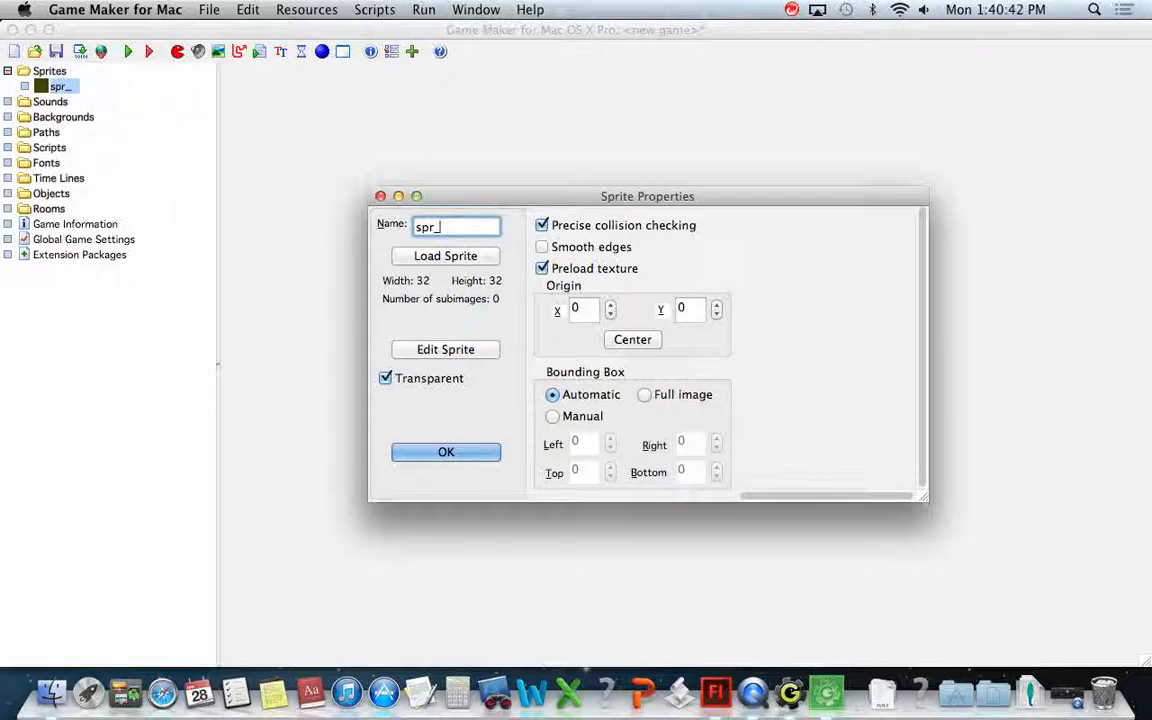
type("JellyWalkR")
Step: Load jellyWalkRight0001.png from the Desktop's jellyWalk folder as the sprite's first image
left_click(459, 258)
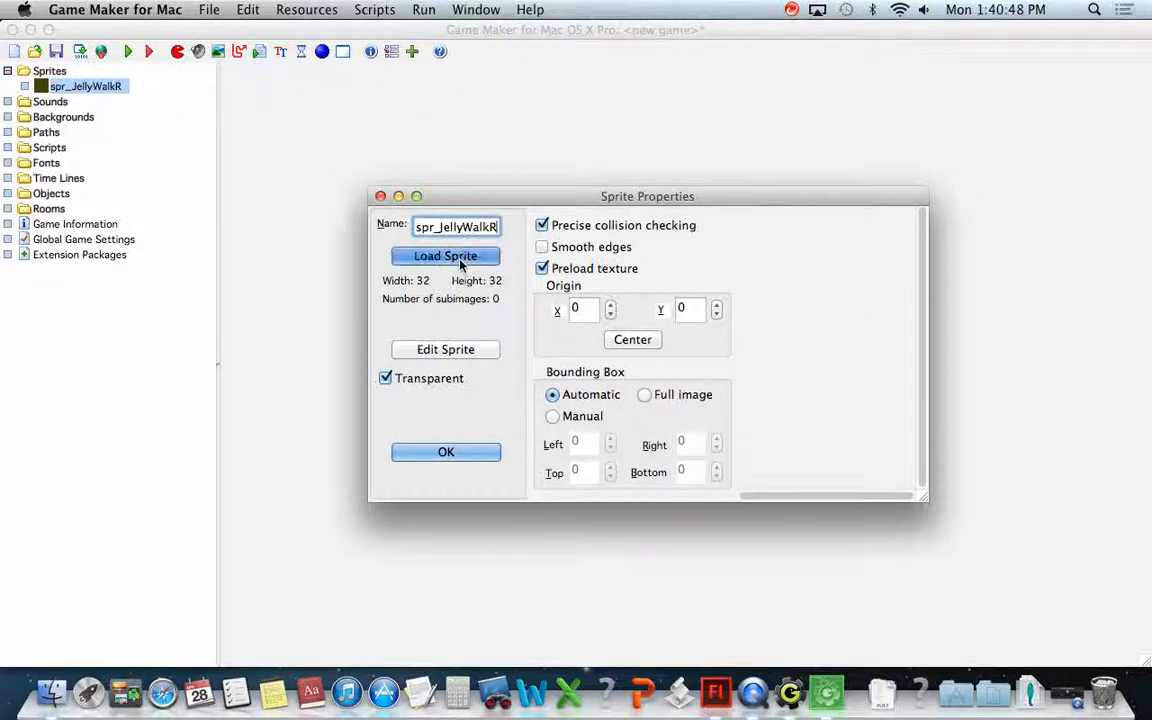
left_click_drag(562, 206, 537, 262)
left_click(462, 218)
left_click(648, 163)
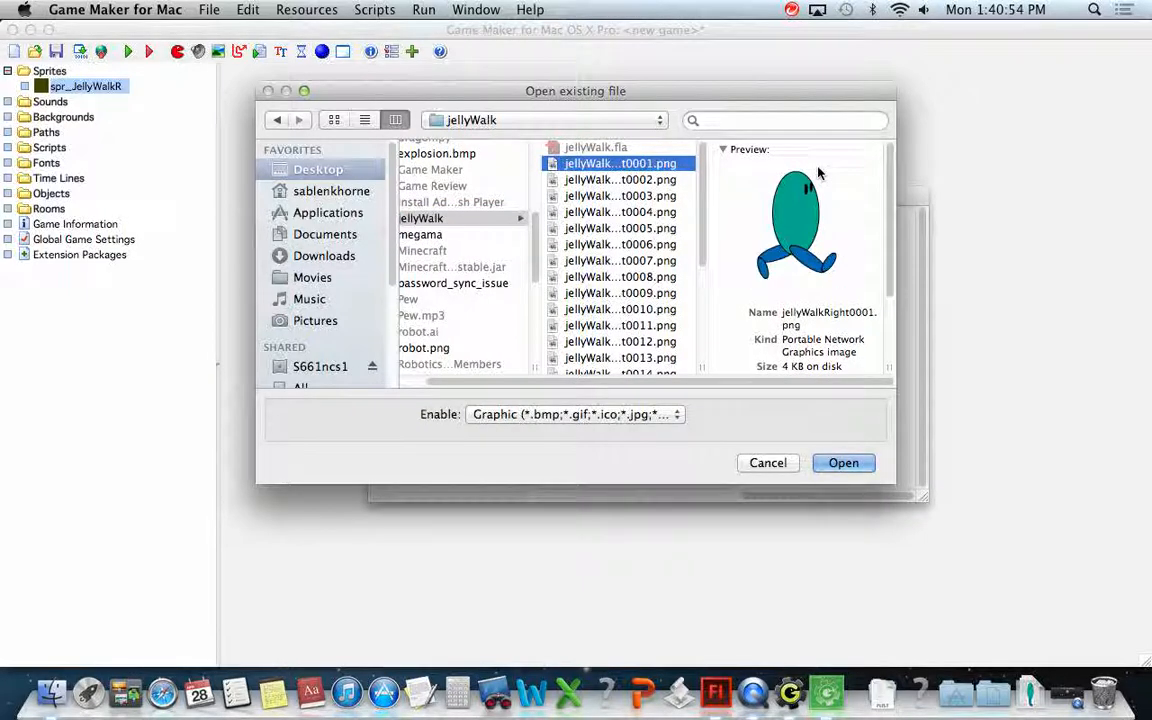
key("Return")
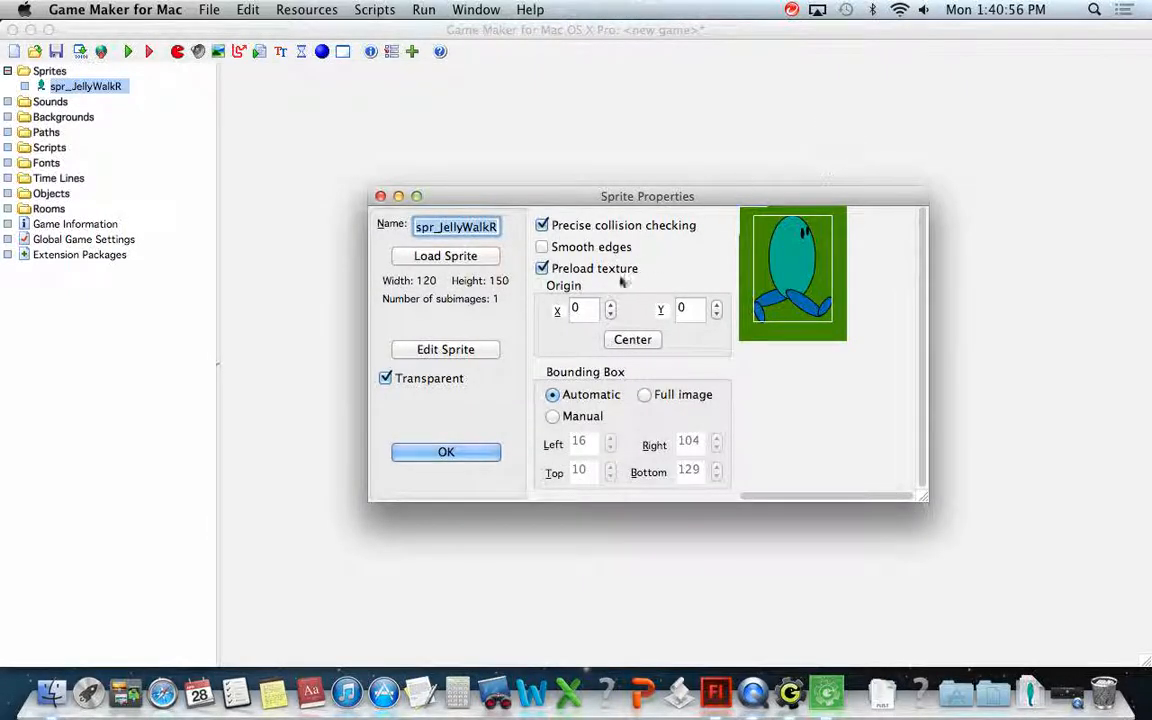
Step: Add frames jellyWalkRight0002.png through jellyWalkRight0024.png to the sprite as further subimages
left_click(445, 350)
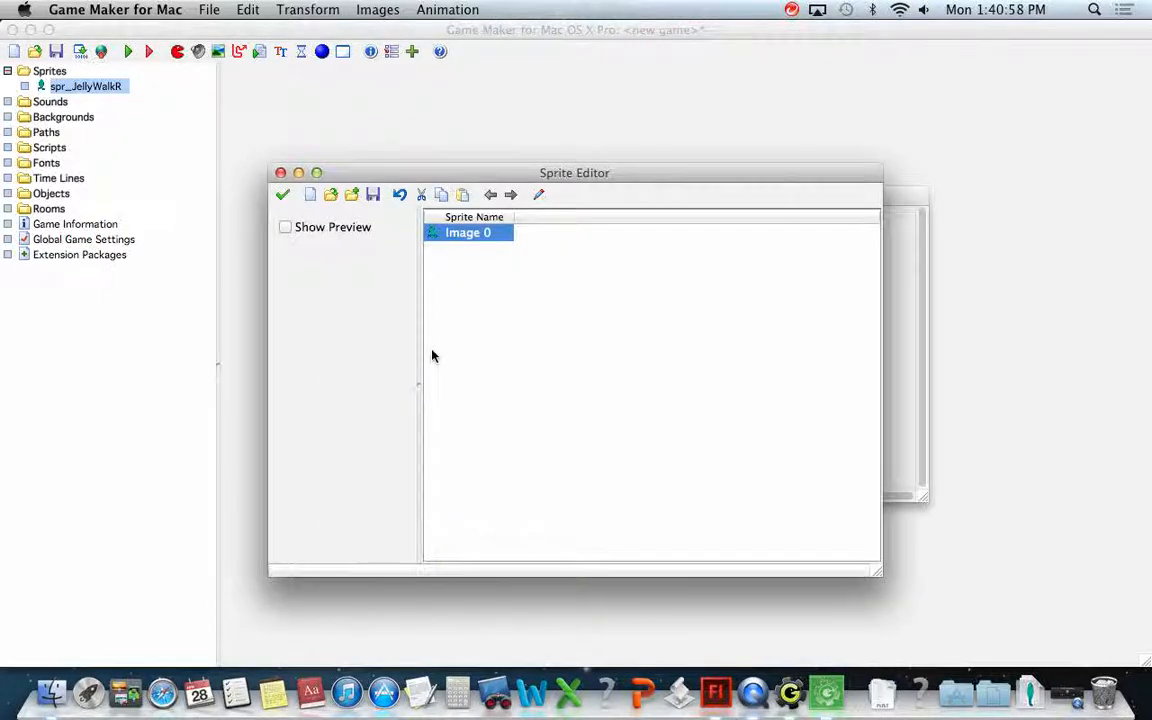
left_click(352, 196)
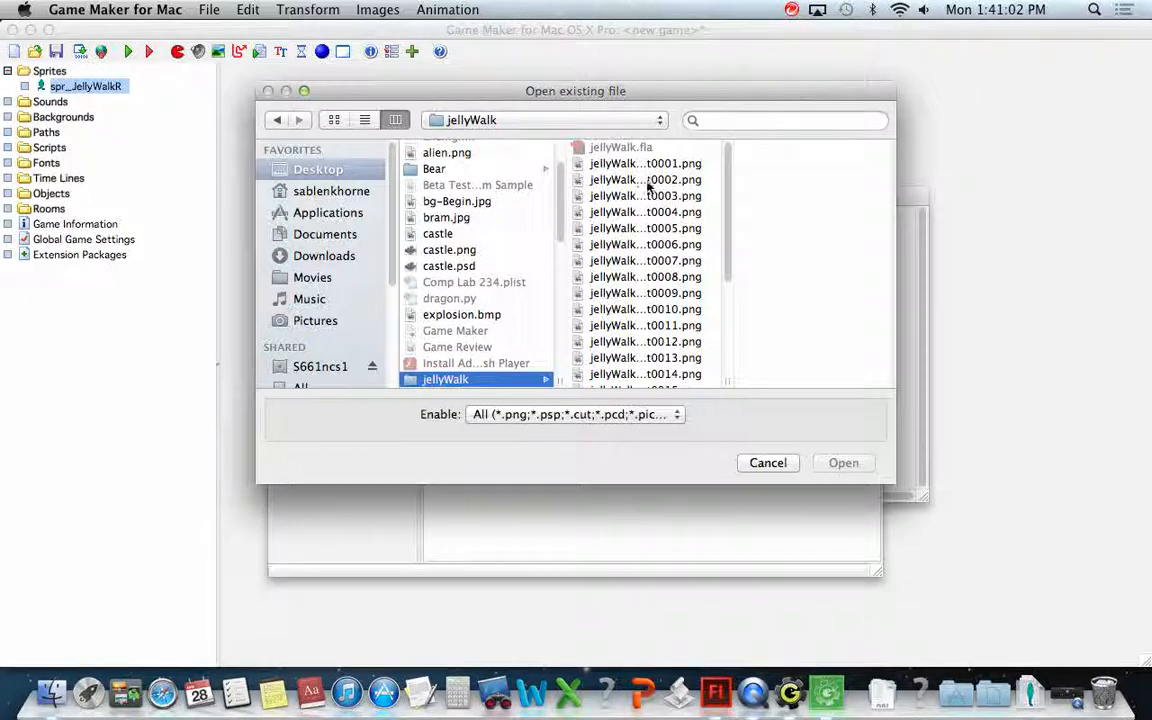
left_click(648, 181)
scroll(665, 265, "down", 3)
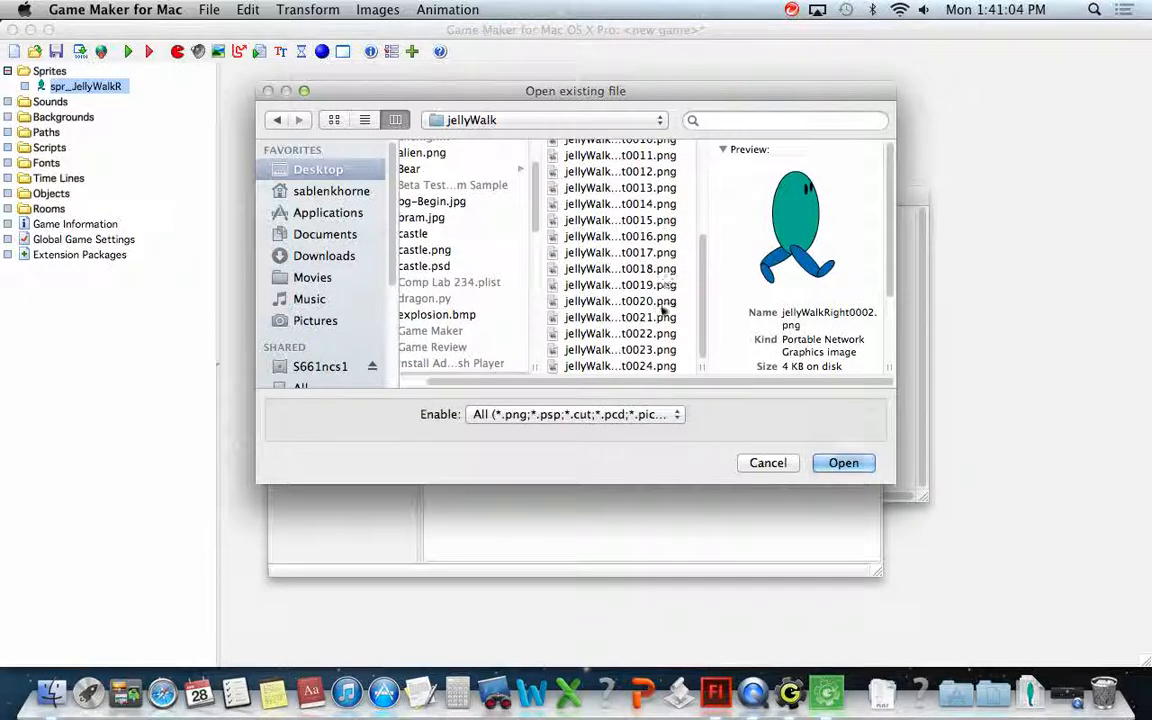
key("super+a")
scroll(665, 250, "up", 2)
scroll(665, 250, "up", 3)
left_click(845, 464)
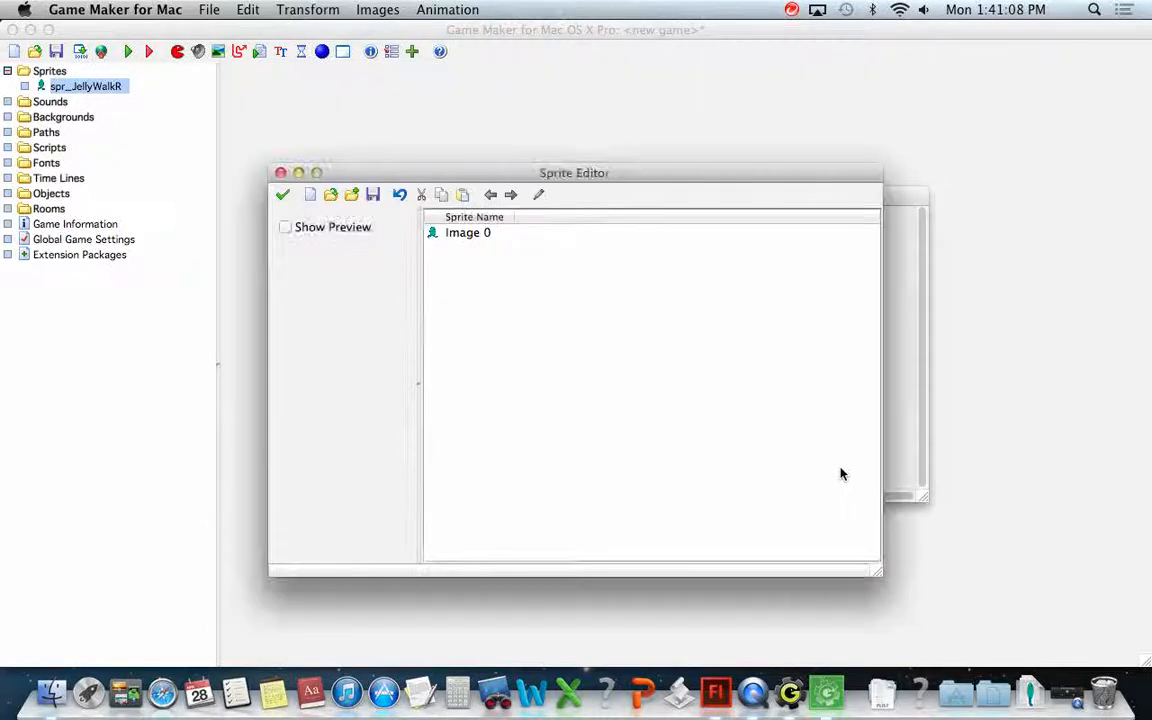
Step: Turn on the sprite's animation preview and check how the walk cycle plays
left_click(286, 228)
left_click(378, 477)
left_click(378, 486)
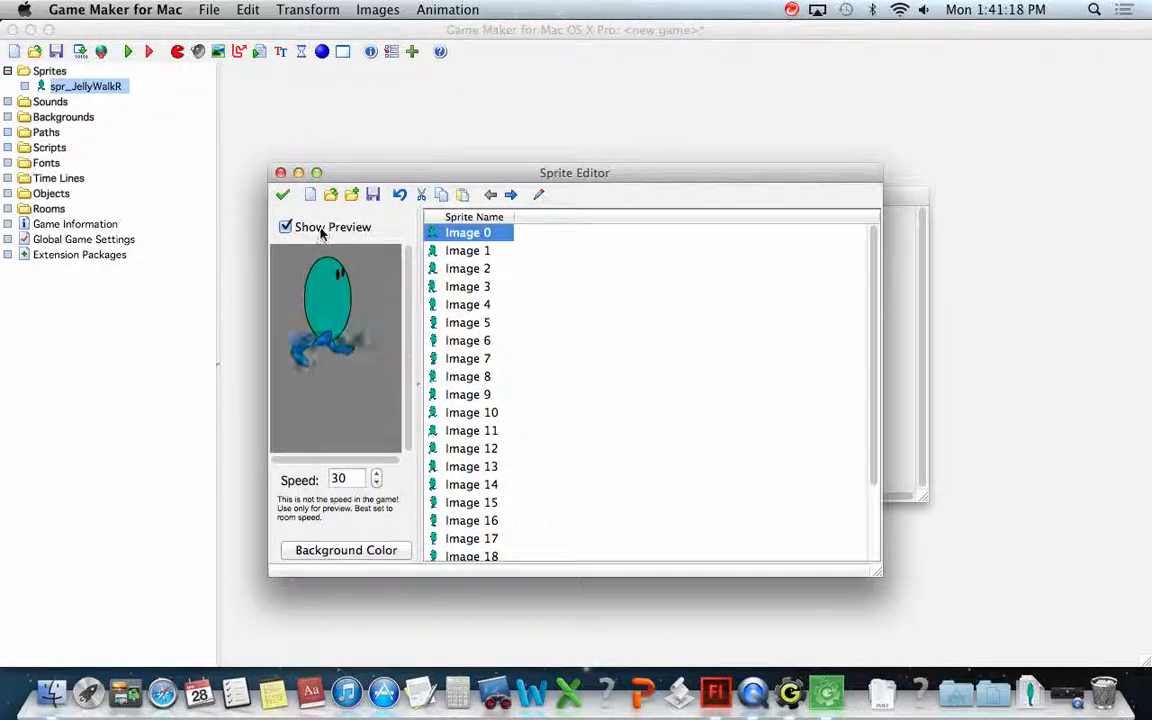
Step: Accept the sprite's edited frames and confirm its properties
left_click(282, 194)
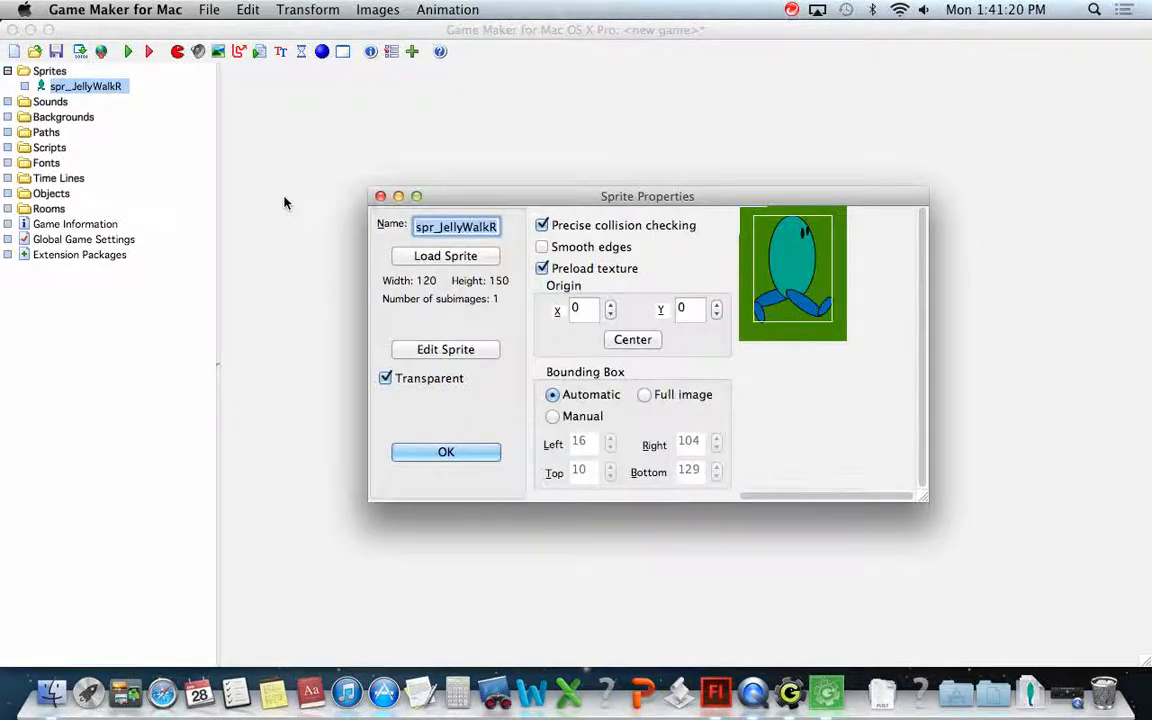
left_click_drag(455, 198, 384, 103)
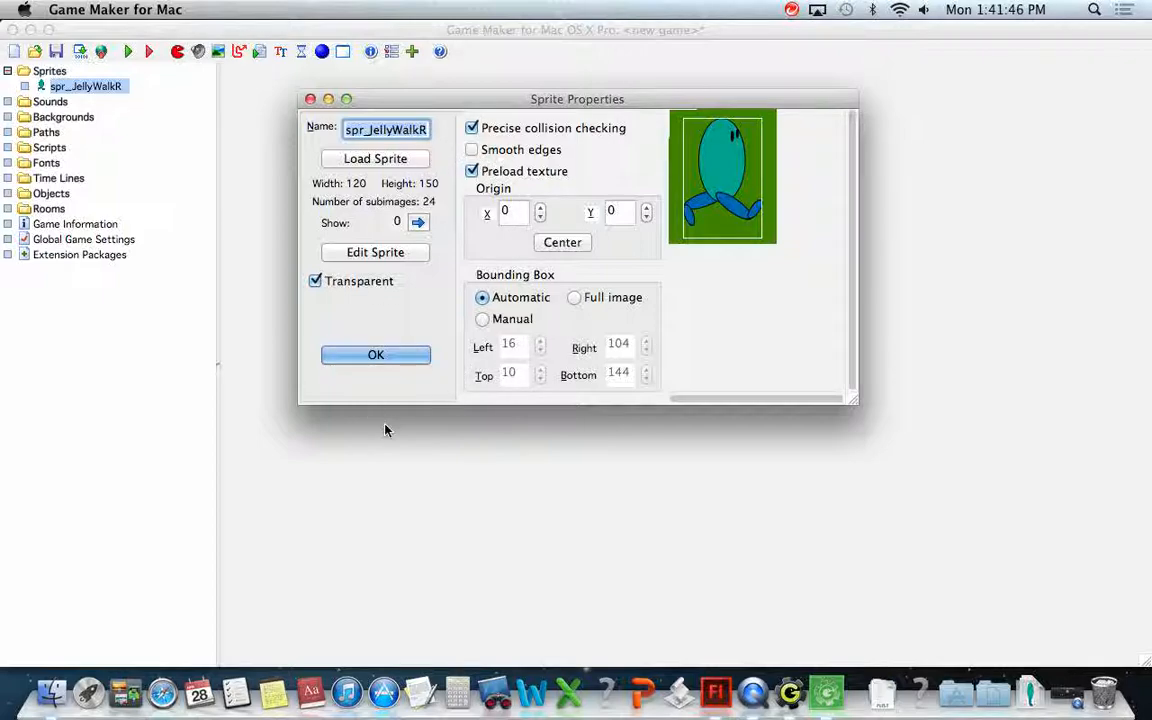
left_click(375, 356)
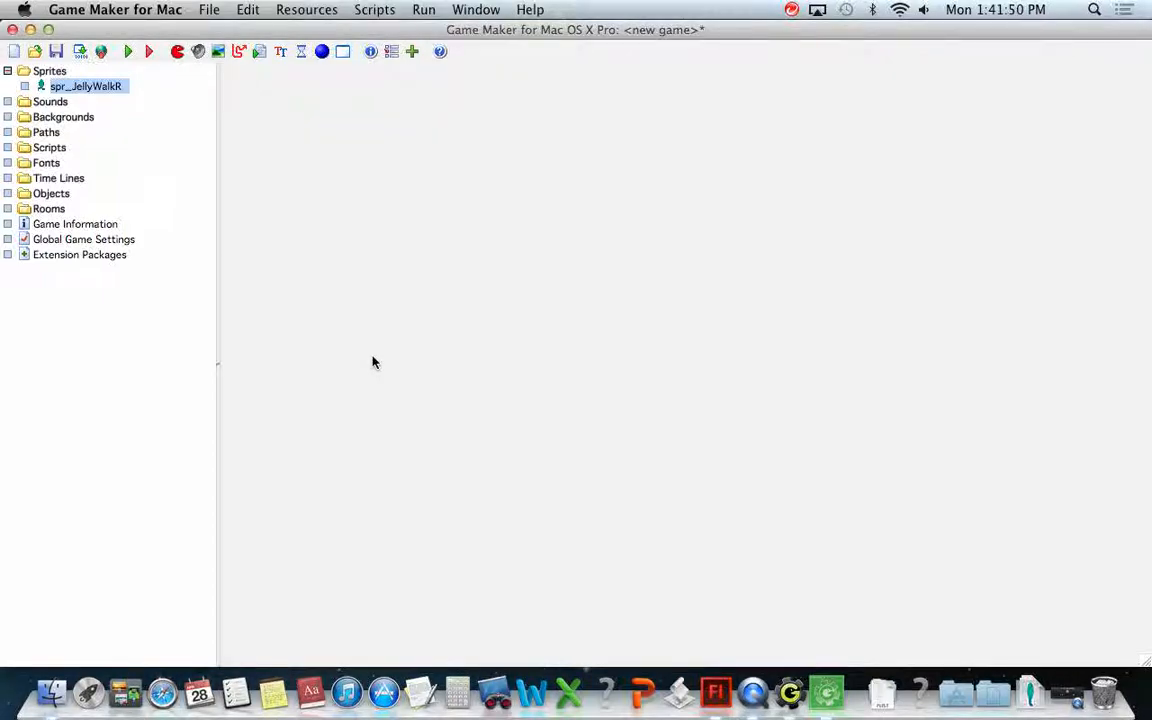